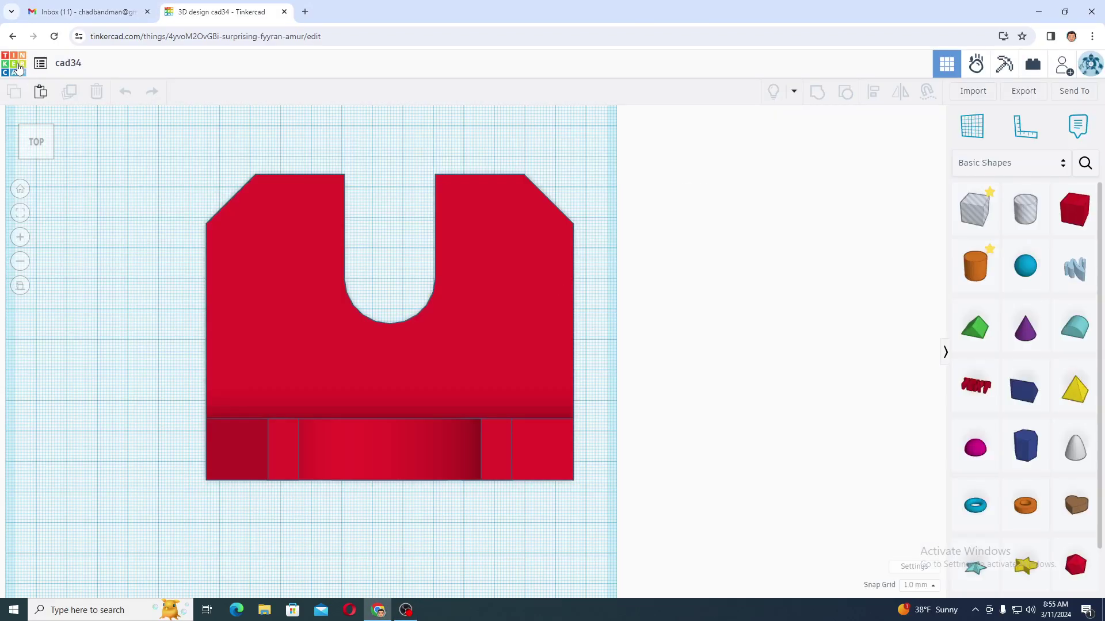
- Leave the cad34 design for the dashboard and start a new 3D design
{"action": "left_click", "coordinate": [16, 69]}
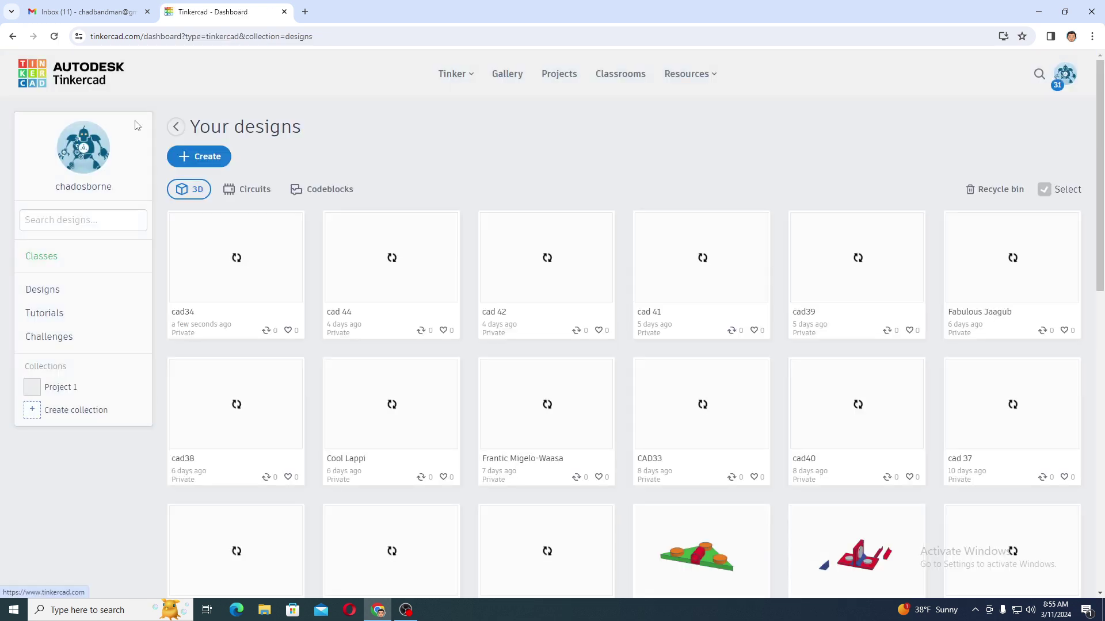
{"action": "left_click", "coordinate": [207, 161]}
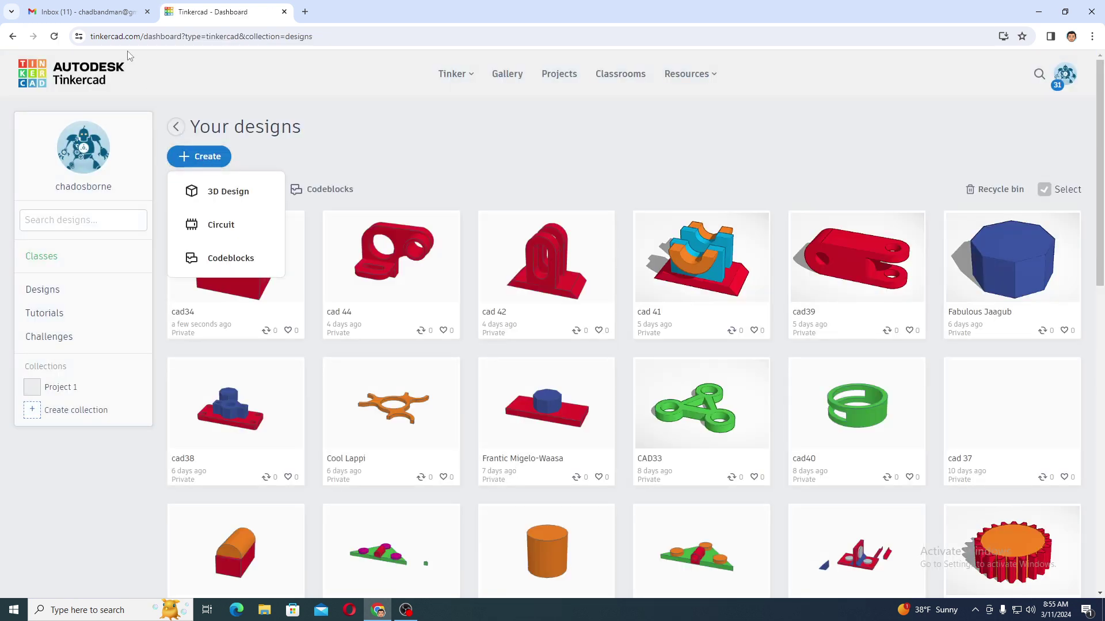
{"action": "left_click", "coordinate": [110, 12]}
{"action": "left_click", "coordinate": [207, 17]}
{"action": "left_click", "coordinate": [227, 193]}
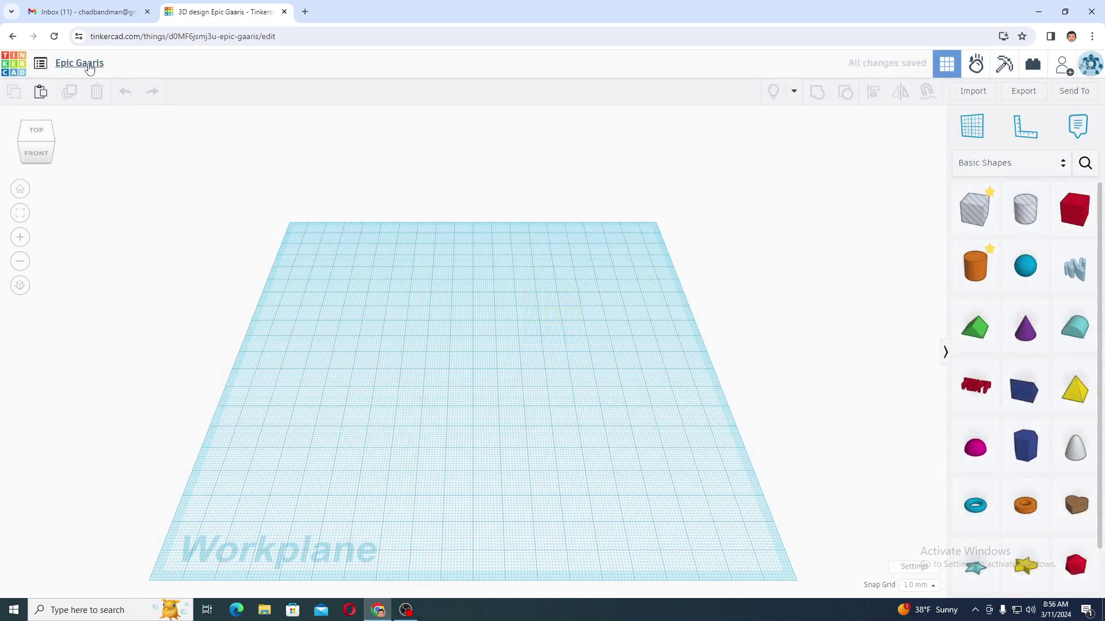
- Title the new design 'cad 45' and review the EX-45 reference drawing
{"action": "left_click", "coordinate": [90, 64]}
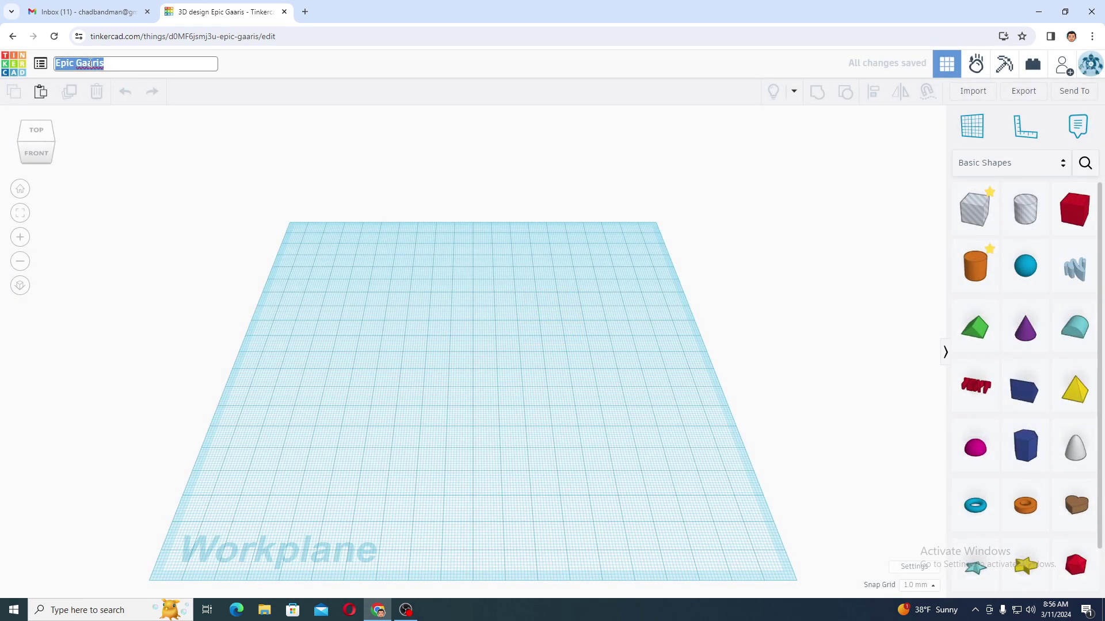
{"action": "type", "text": "cad 4"}
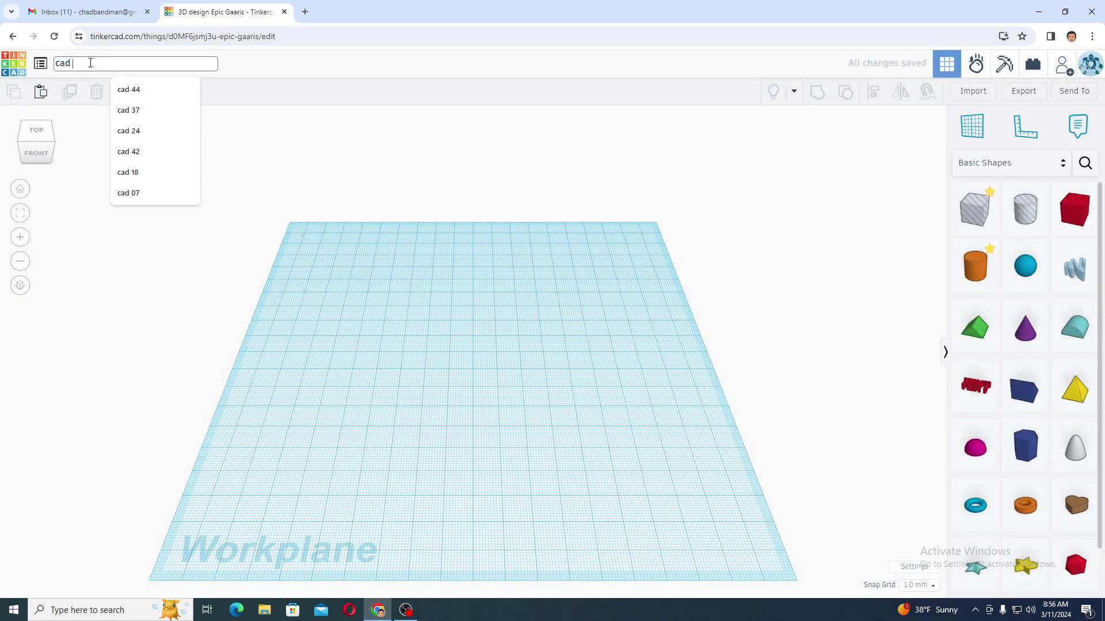
{"action": "type", "text": "5"}
{"action": "key", "text": "Return"}
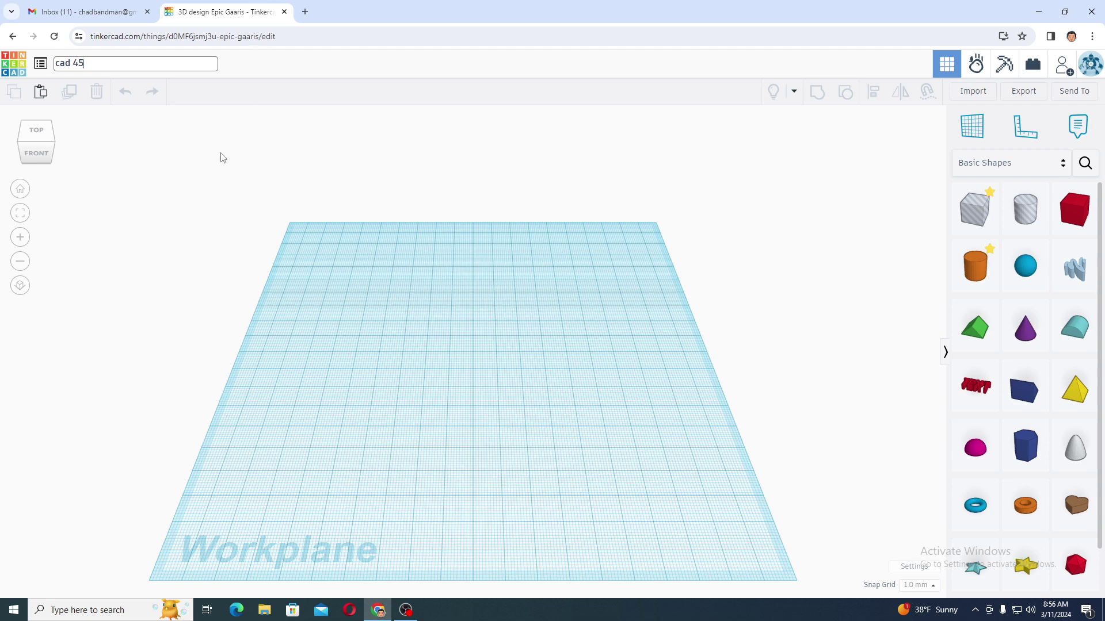
{"action": "left_click", "coordinate": [78, 11]}
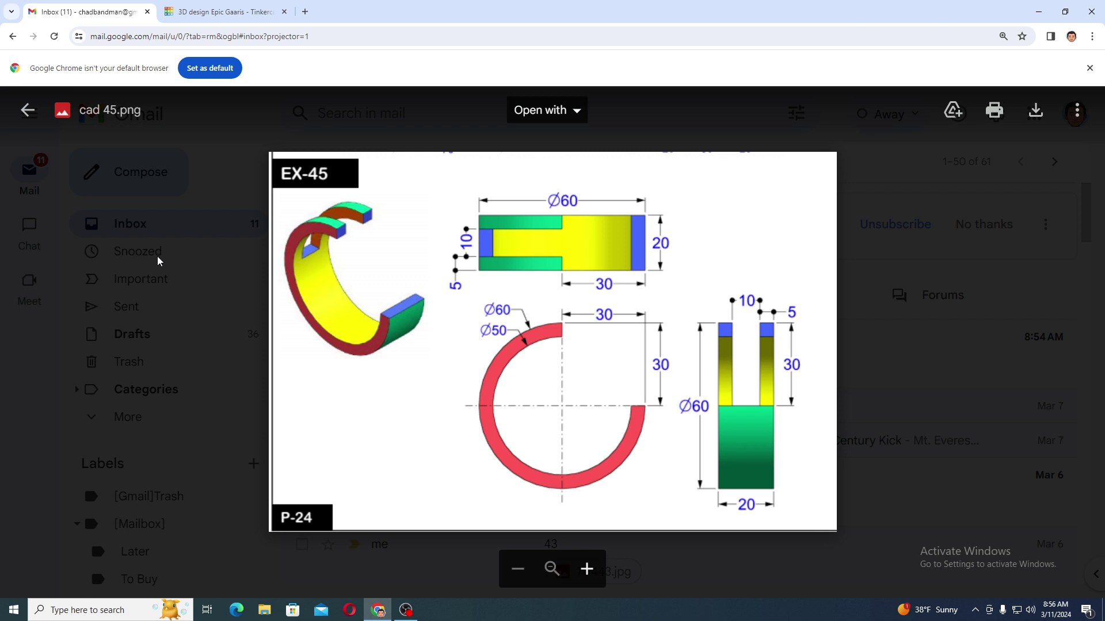
- Place a 60 × 60 cylinder with extra sides for a smooth edge
{"action": "left_click", "coordinate": [208, 19]}
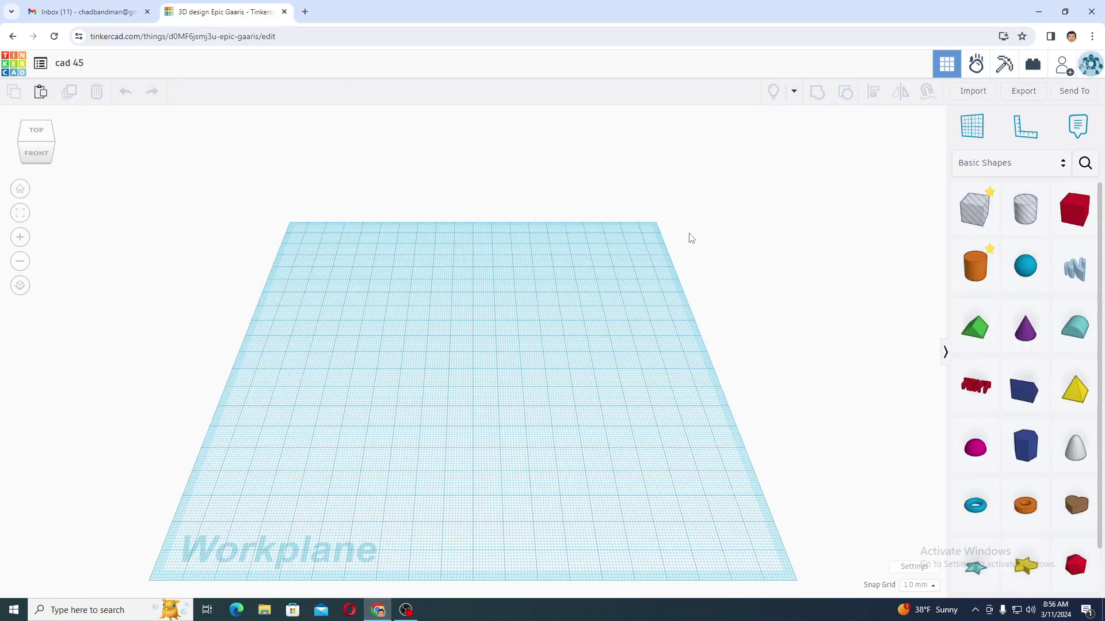
{"action": "left_click", "coordinate": [975, 265]}
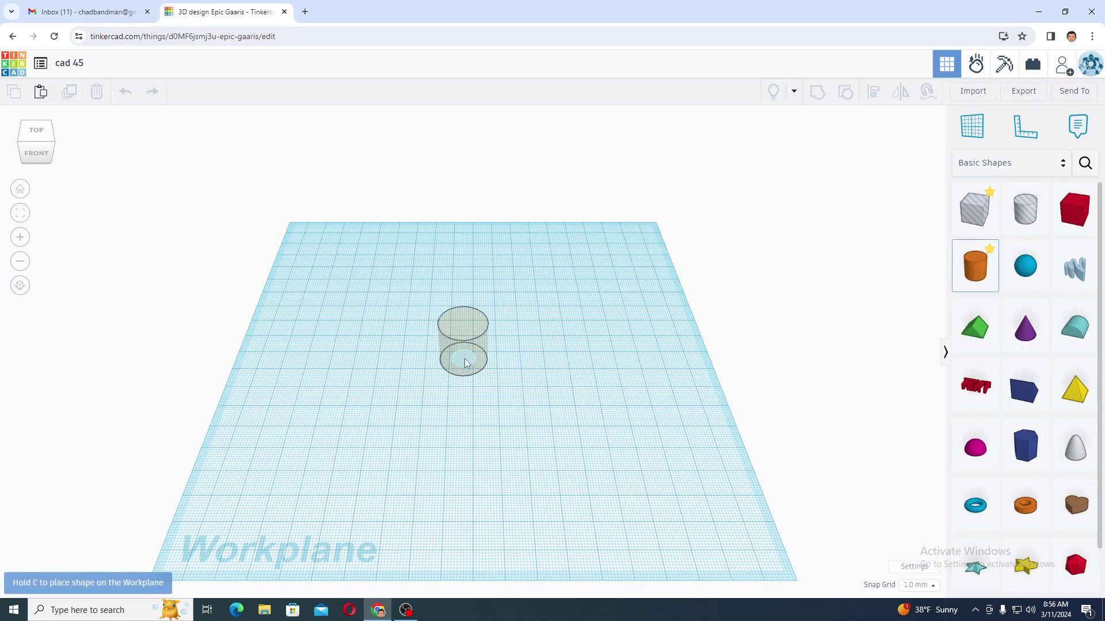
{"action": "left_click", "coordinate": [464, 359]}
{"action": "left_click", "coordinate": [37, 131]}
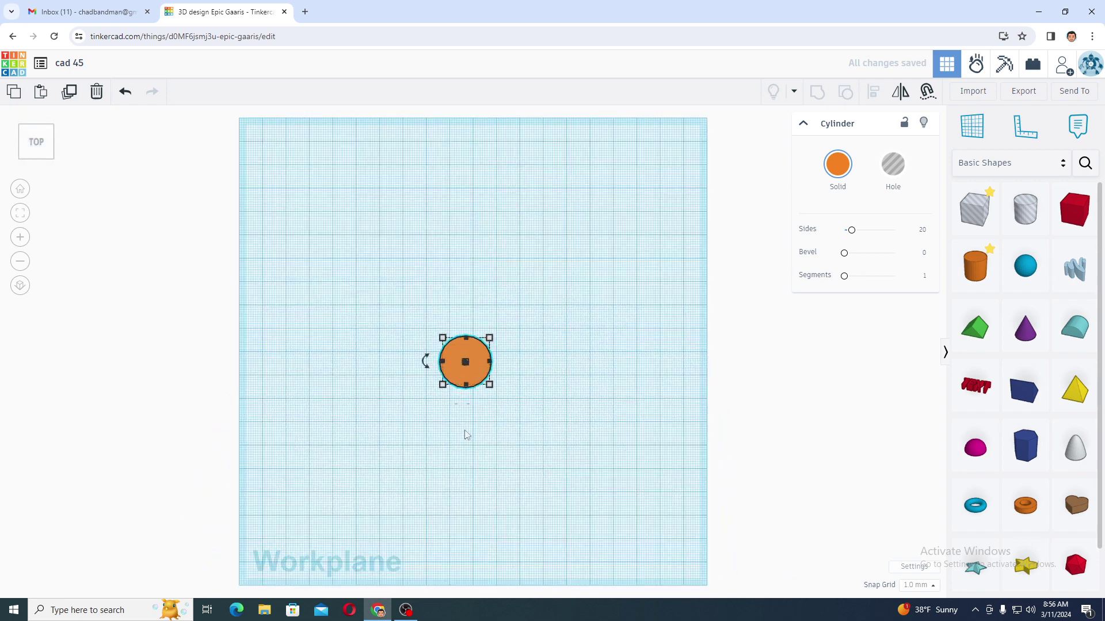
{"action": "left_click", "coordinate": [385, 362]}
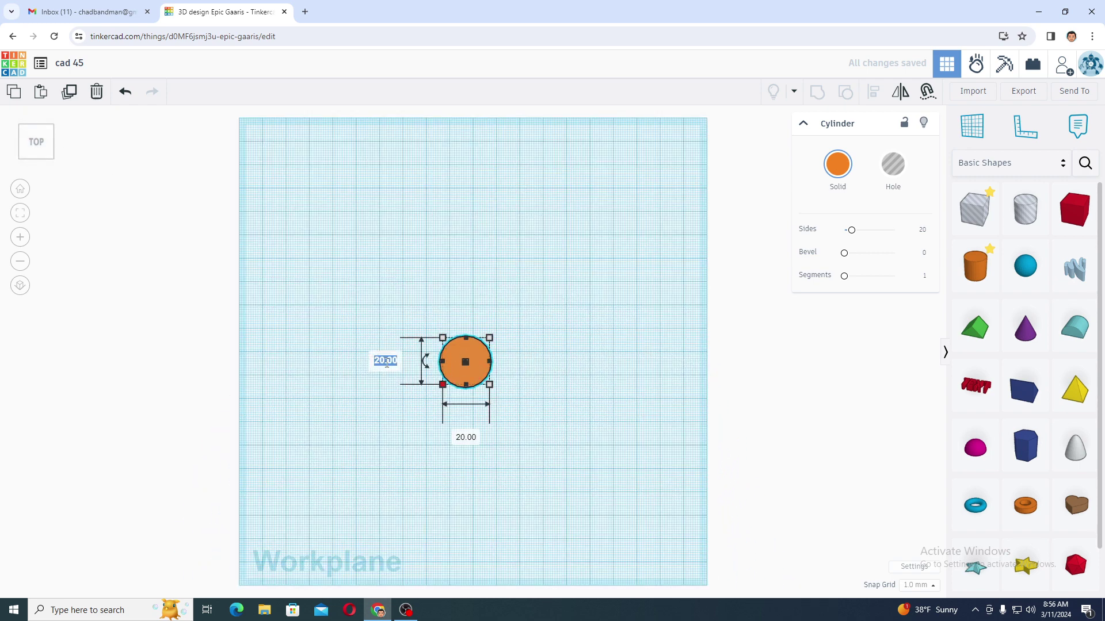
{"action": "type", "text": "60"}
{"action": "key", "text": "Tab"}
{"action": "type", "text": "60"}
{"action": "key", "text": "Return"}
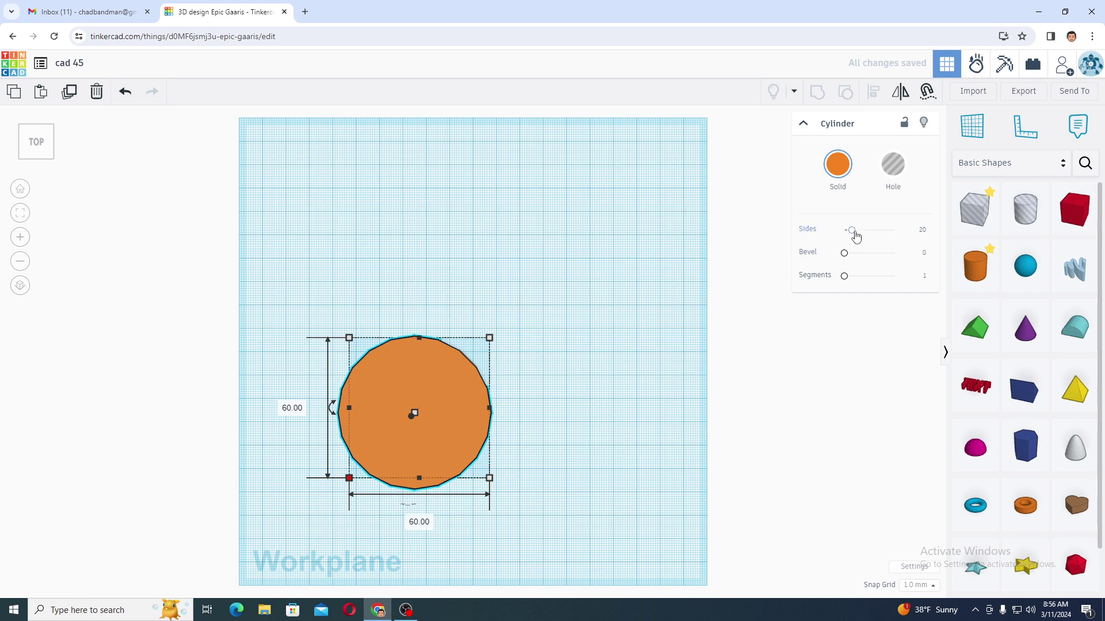
{"action": "left_click_drag", "start_coordinate": [853, 230], "coordinate": [886, 230]}
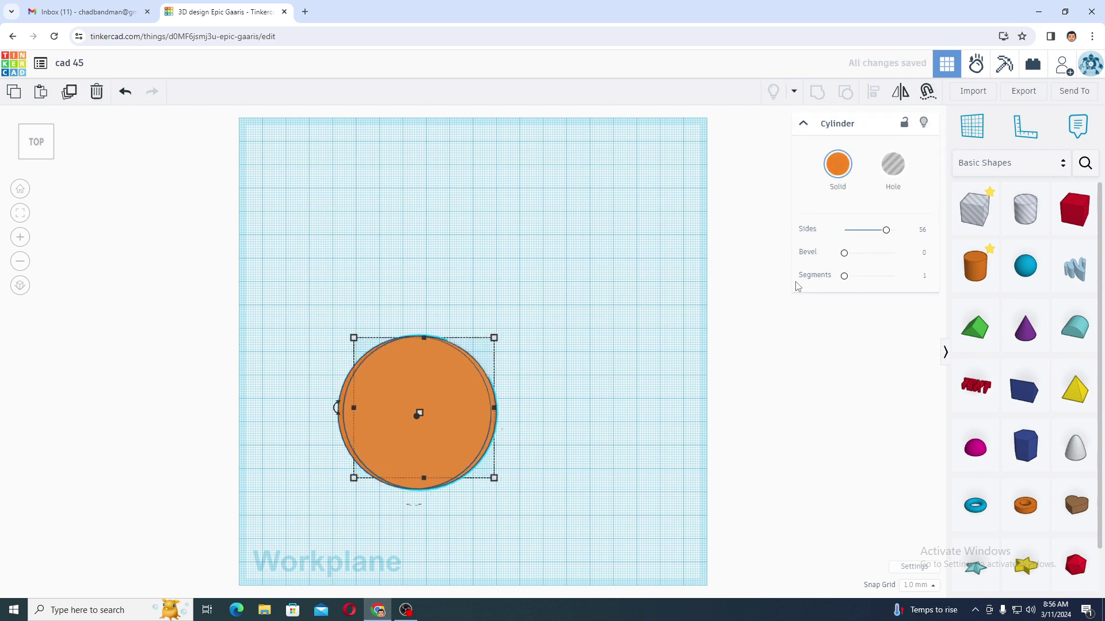
- Duplicate the cylinder, resize the copy to 50 × 50, and make it a hole
{"action": "key", "text": "Right"}
{"action": "key", "text": "Right"}
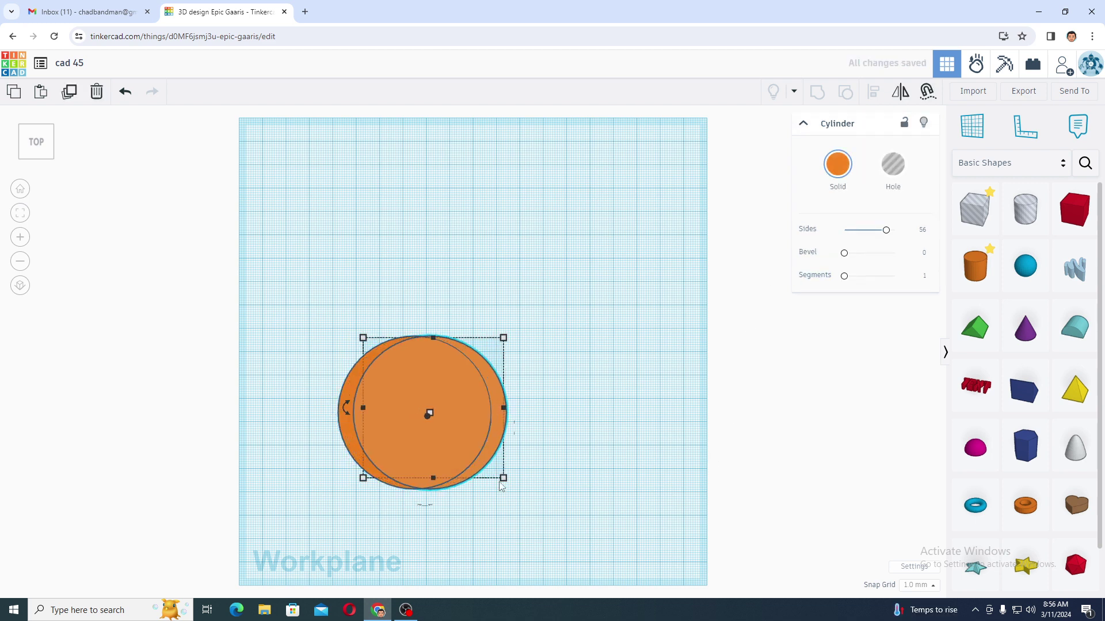
{"action": "left_click", "coordinate": [502, 477]}
{"action": "left_click", "coordinate": [434, 522]}
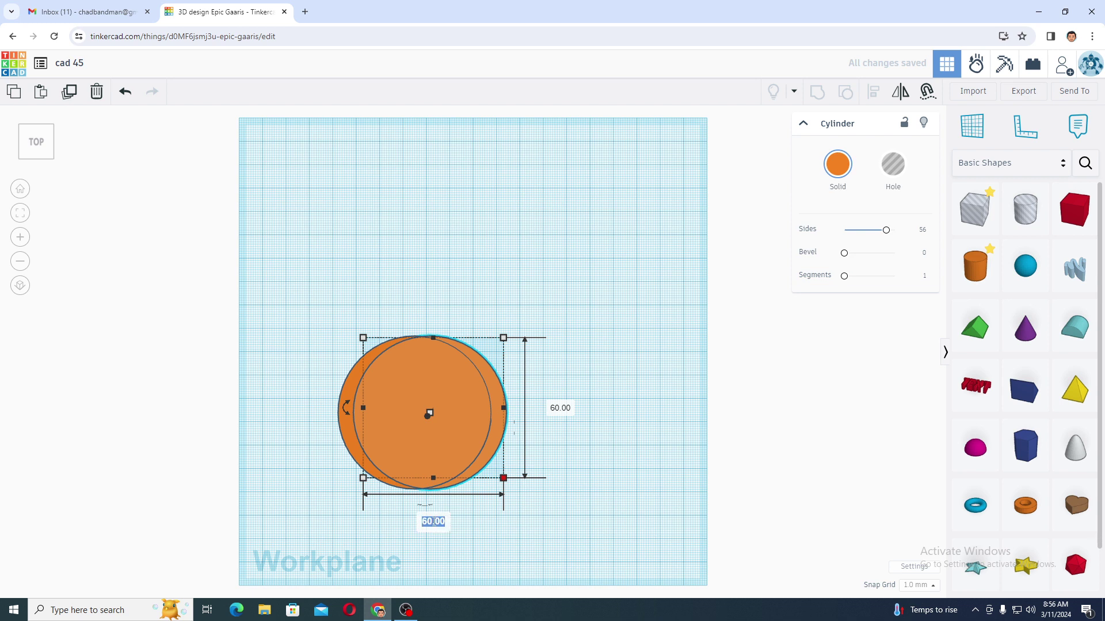
{"action": "type", "text": "50"}
{"action": "key", "text": "Tab"}
{"action": "type", "text": "50"}
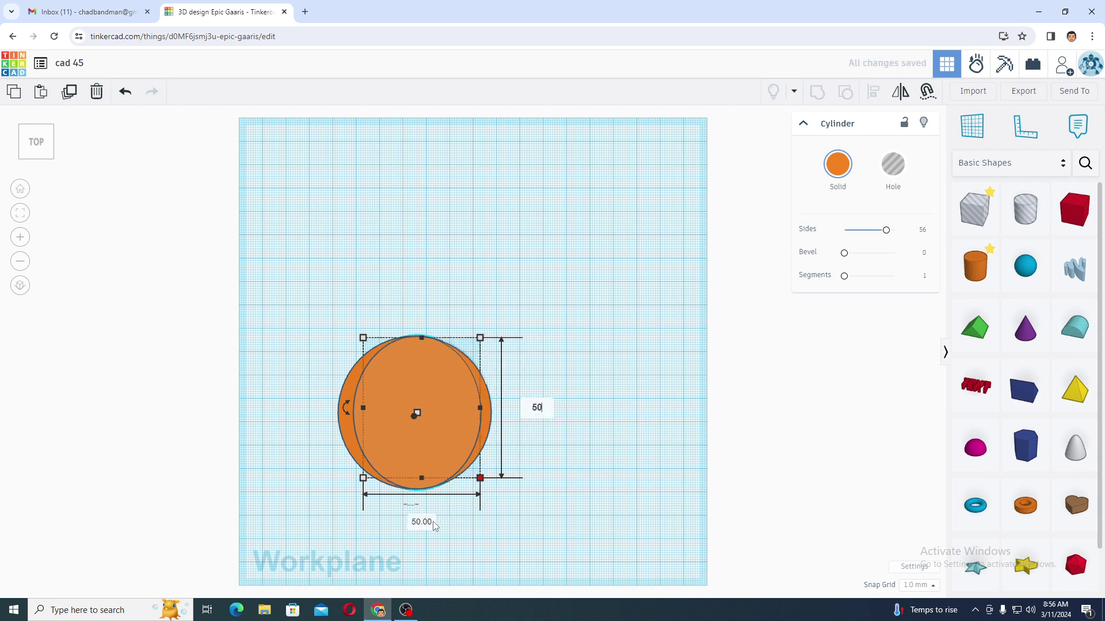
{"action": "key", "text": "Return"}
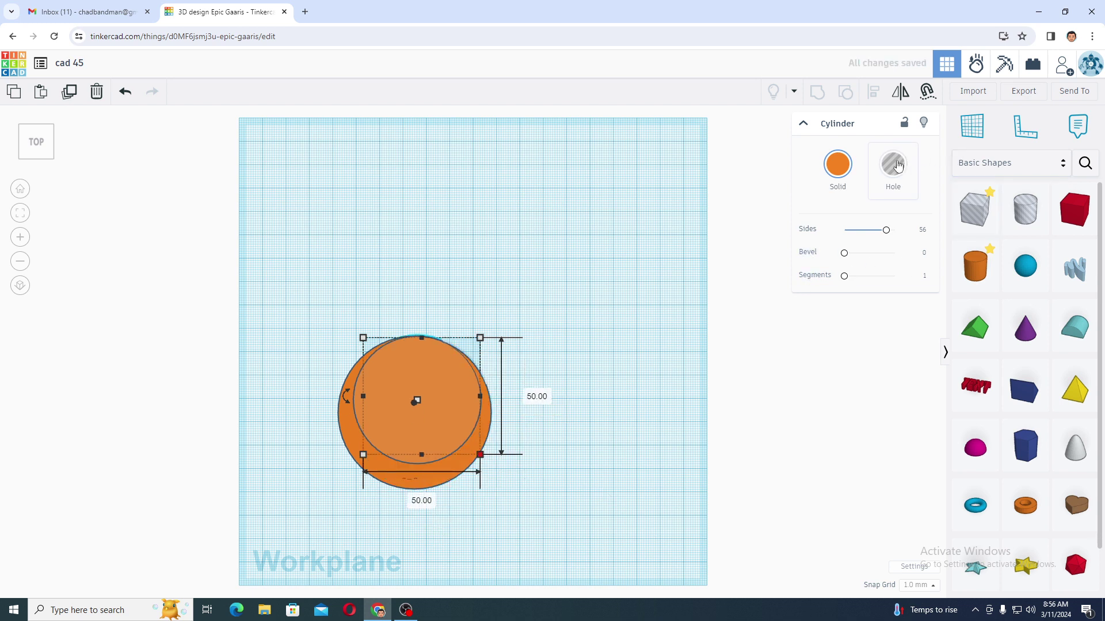
{"action": "left_click", "coordinate": [893, 164]}
- Align the hole cylinder centred in both directions within the 60 mm ring
{"action": "left_click_drag", "start_coordinate": [286, 340], "coordinate": [524, 509]}
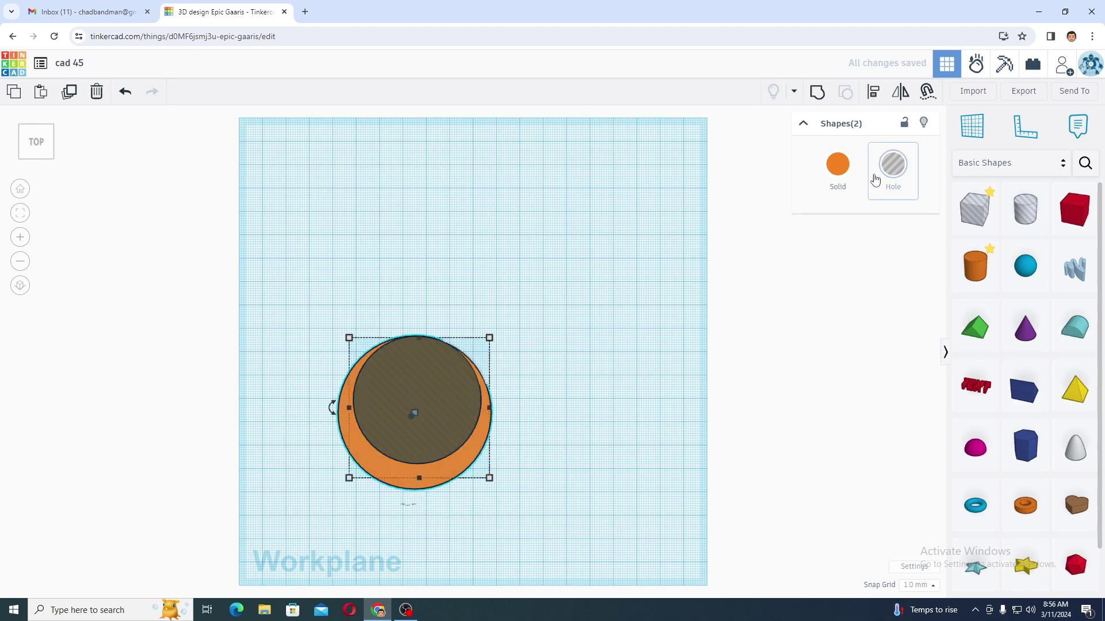
{"action": "left_click", "coordinate": [873, 90]}
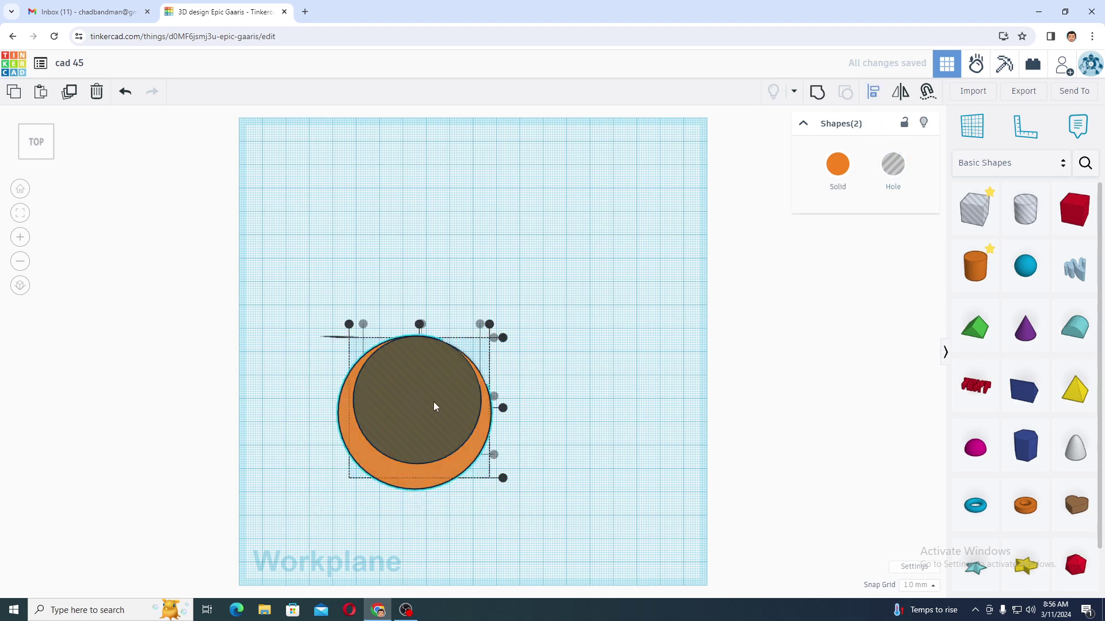
{"action": "left_click", "coordinate": [502, 408]}
{"action": "left_click", "coordinate": [419, 324]}
{"action": "left_click", "coordinate": [557, 326]}
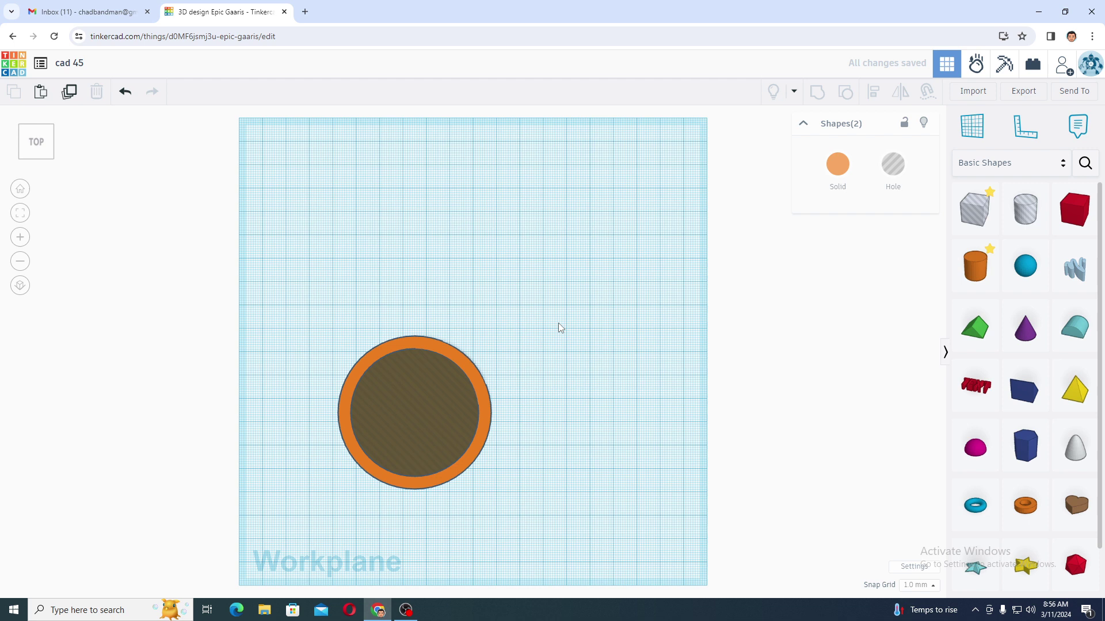
{"action": "left_click", "coordinate": [153, 15]}
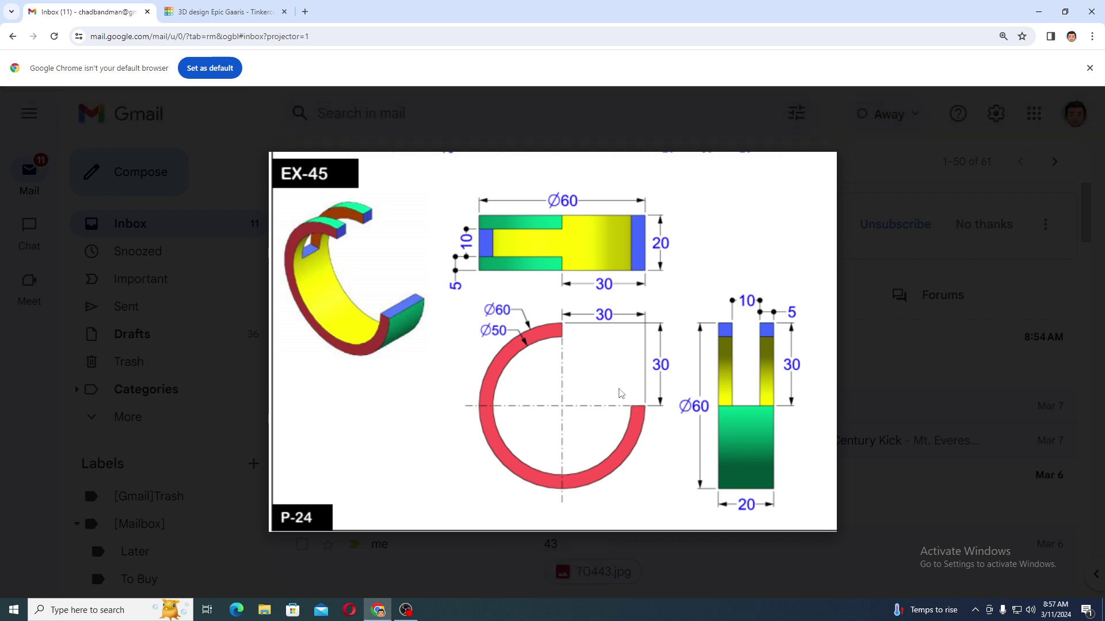
{"action": "left_click", "coordinate": [226, 13]}
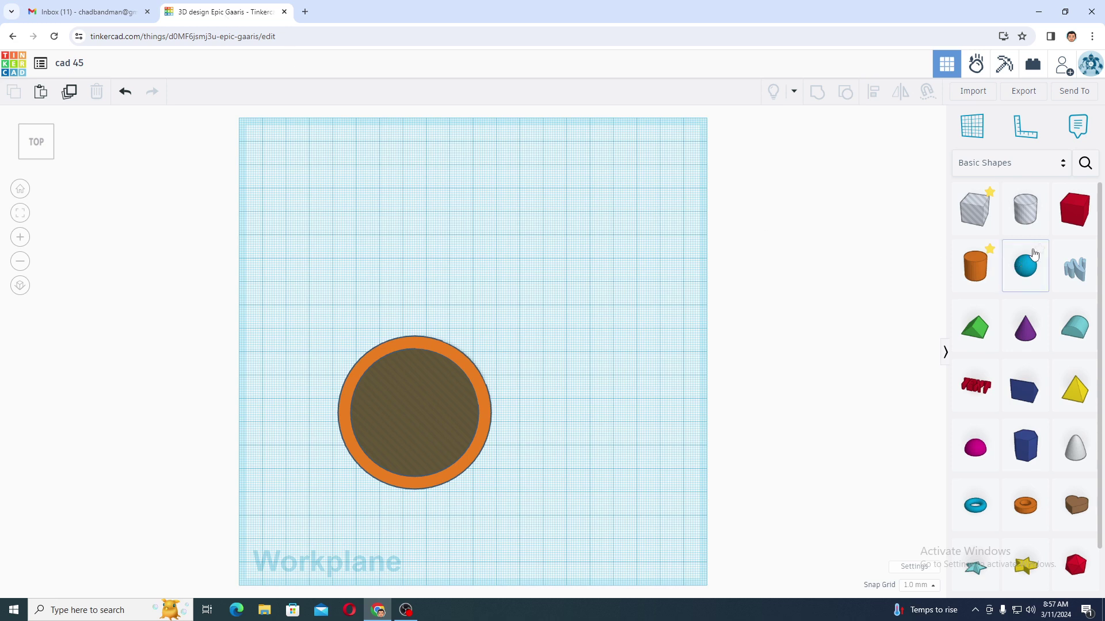
- Add a box sized 70 mm long, 30 mm wide and 10 mm tall
{"action": "left_click", "coordinate": [1081, 220]}
{"action": "left_click", "coordinate": [396, 256]}
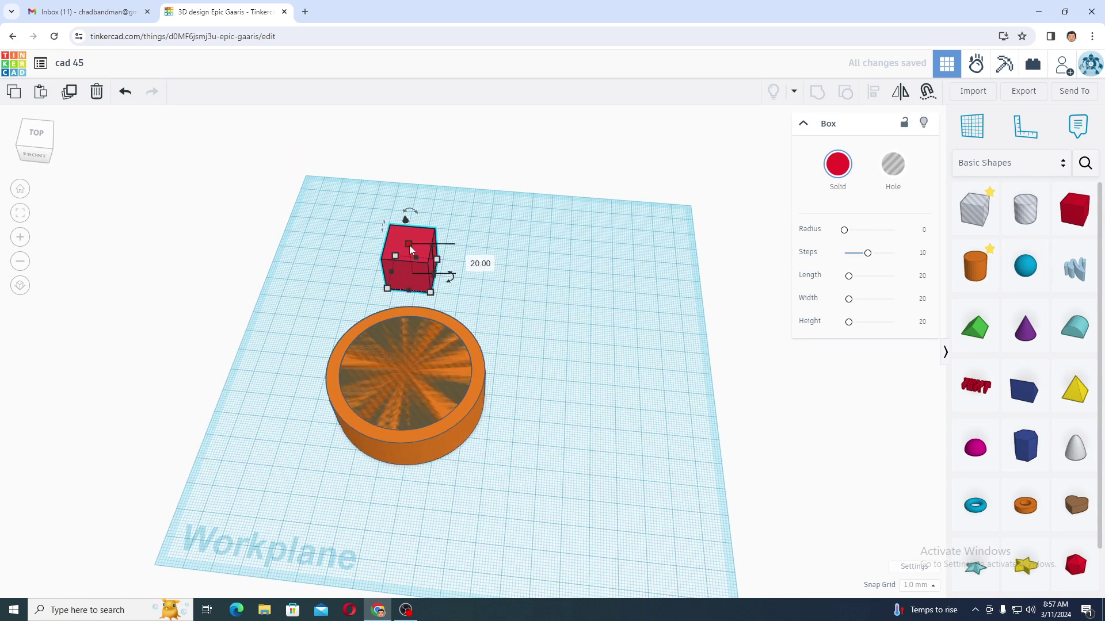
{"action": "left_click", "coordinate": [479, 261]}
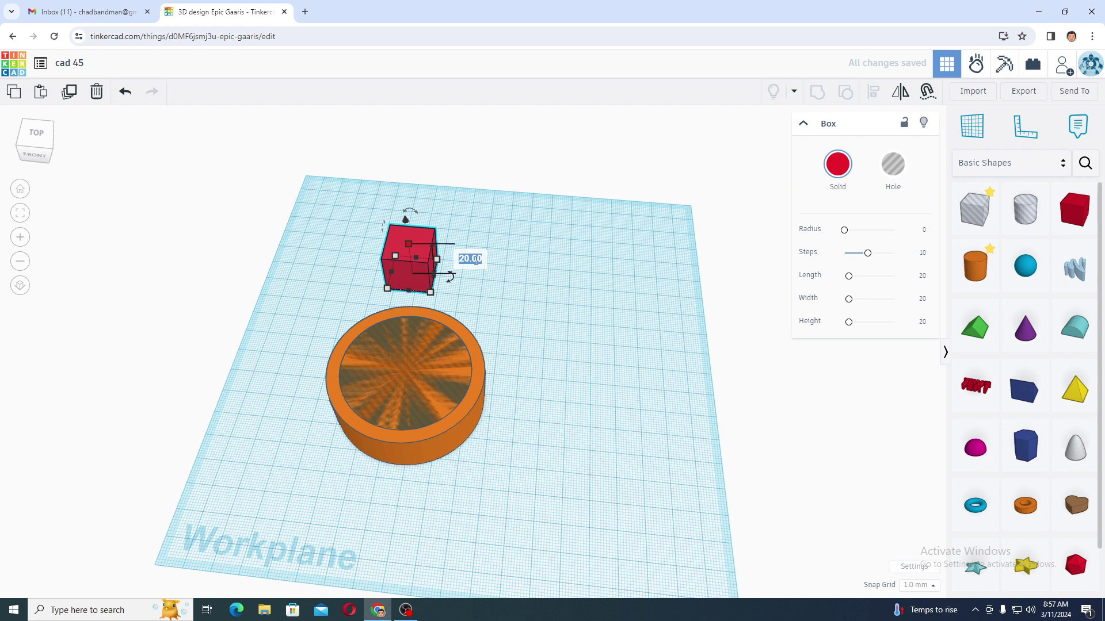
{"action": "type", "text": "10"}
{"action": "key", "text": "Return"}
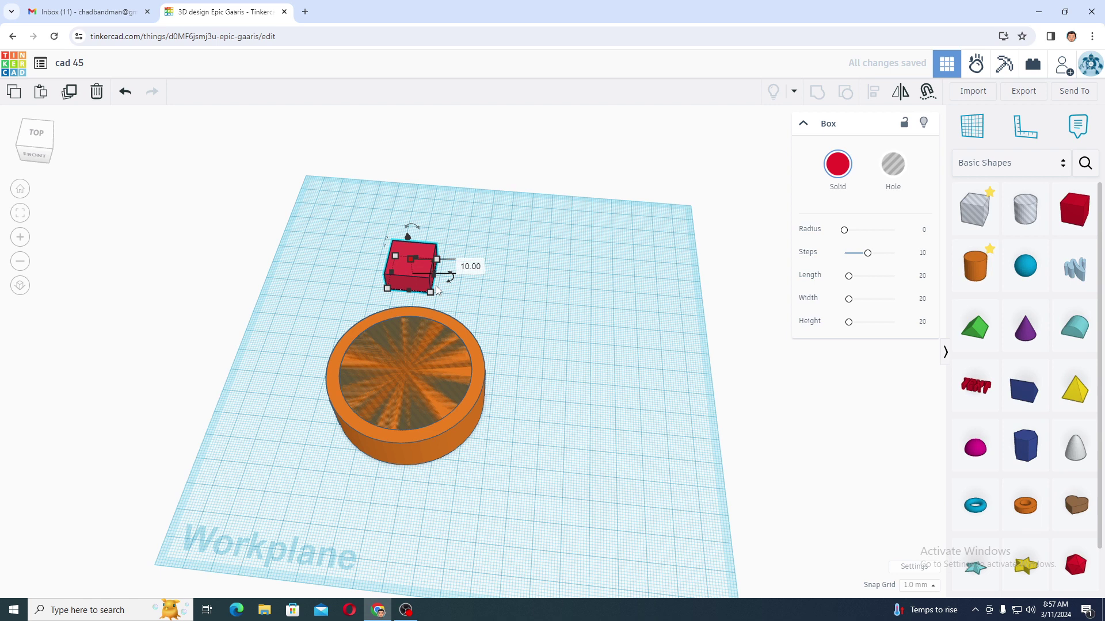
{"action": "mouse_move", "coordinate": [430, 291]}
{"action": "left_click", "coordinate": [402, 341]}
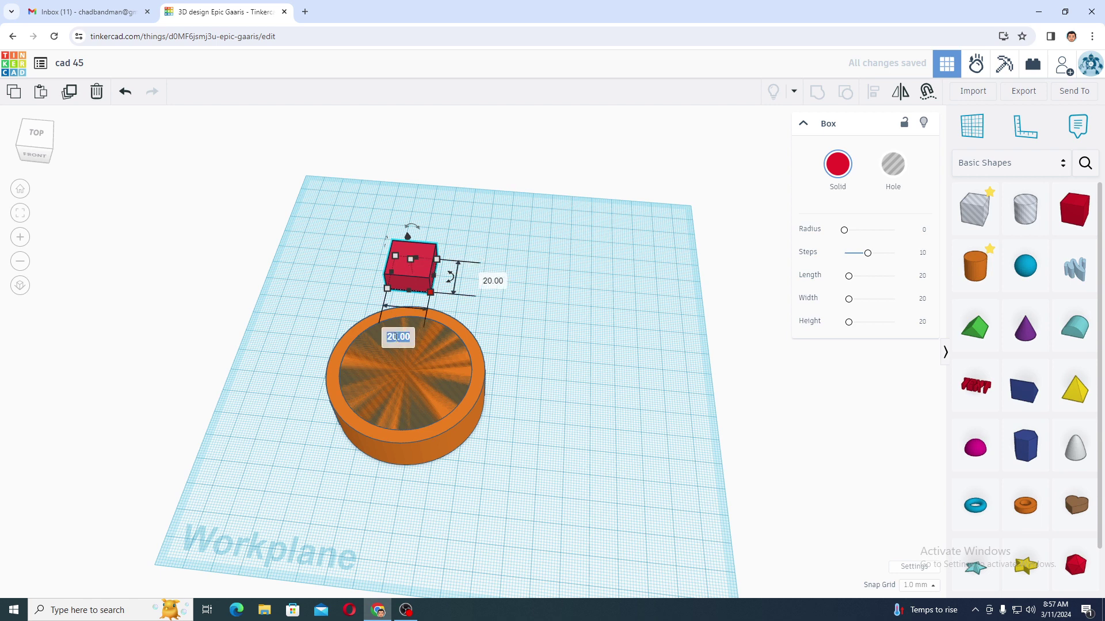
{"action": "type", "text": "70"}
{"action": "key", "text": "Return"}
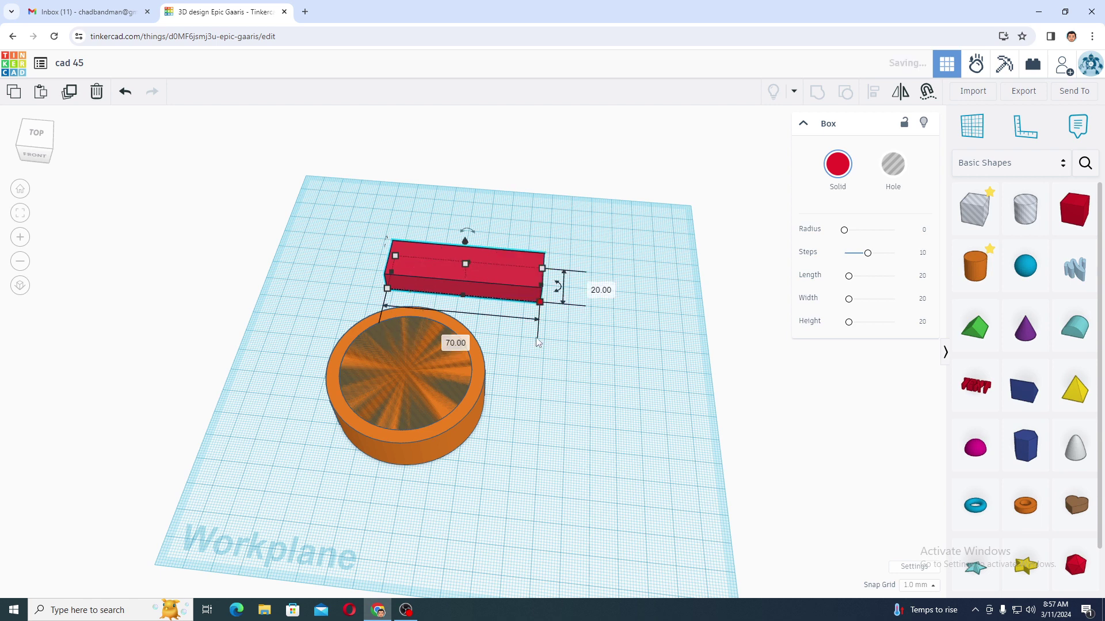
{"action": "left_click", "coordinate": [345, 265]}
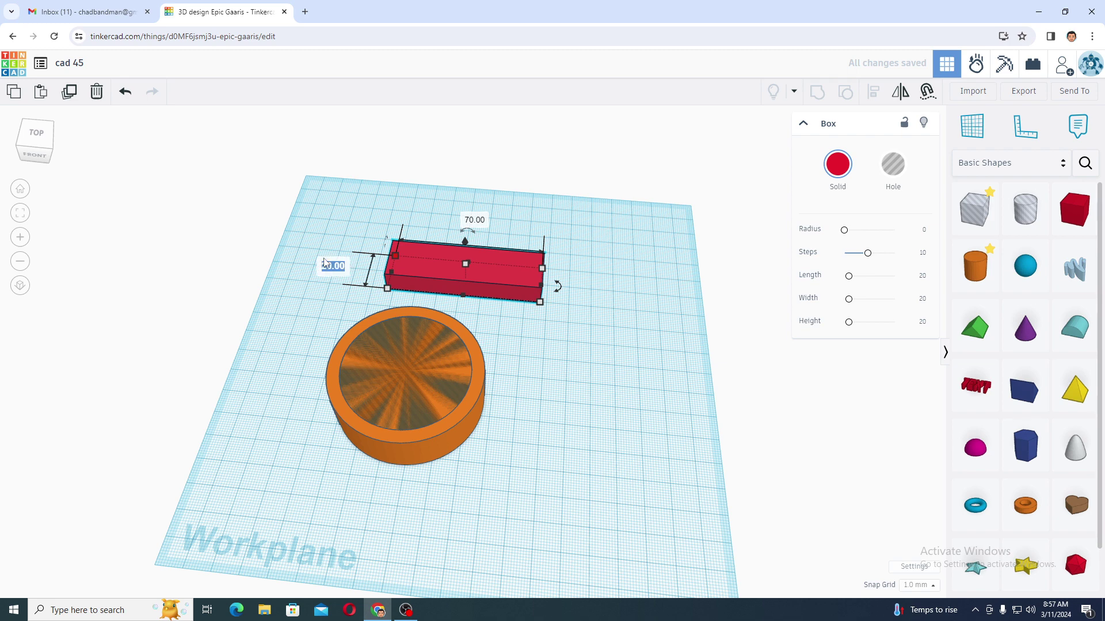
{"action": "type", "text": "30"}
{"action": "key", "text": "Return"}
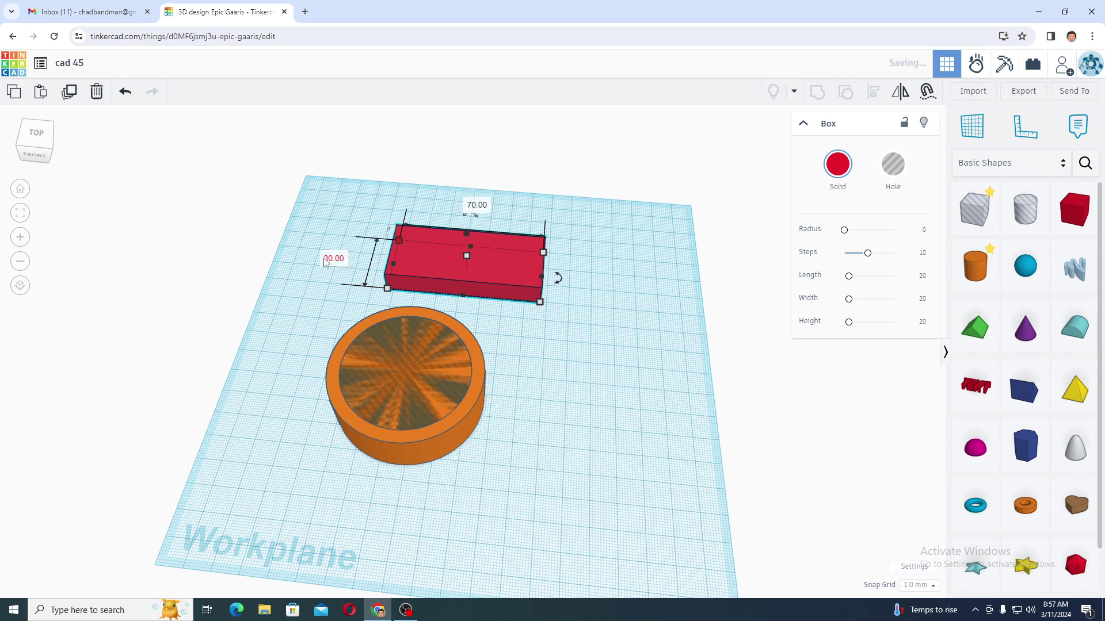
{"action": "right_click_drag", "start_coordinate": [621, 422], "coordinate": [446, 339]}
{"action": "left_click", "coordinate": [27, 145]}
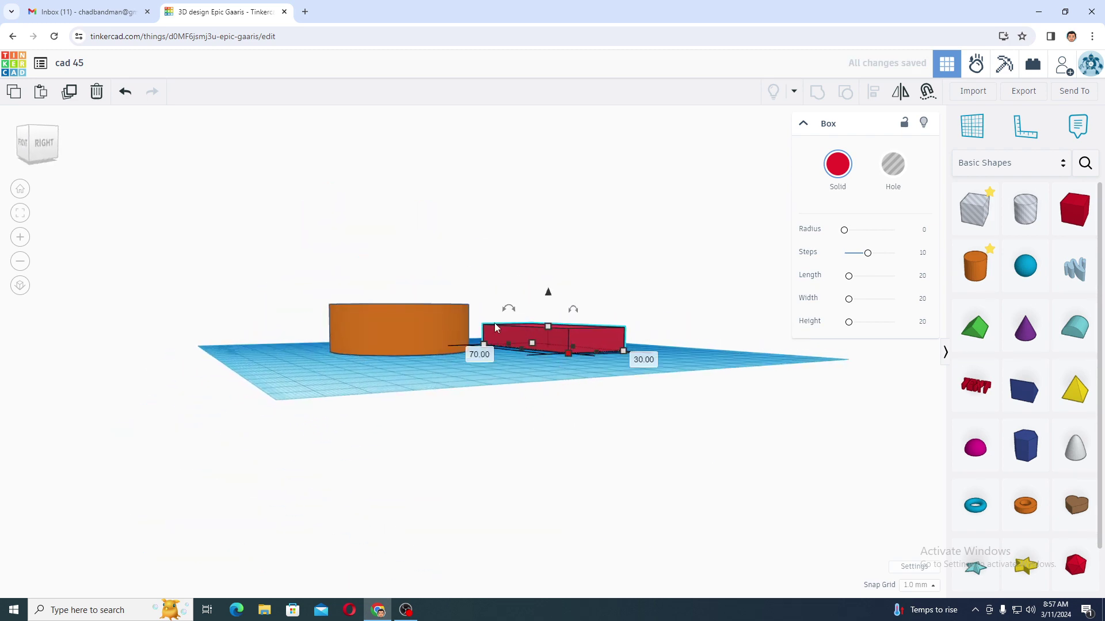
- After checking the drawing, raise the box above the workplane and make it a hole
{"action": "left_click", "coordinate": [87, 12]}
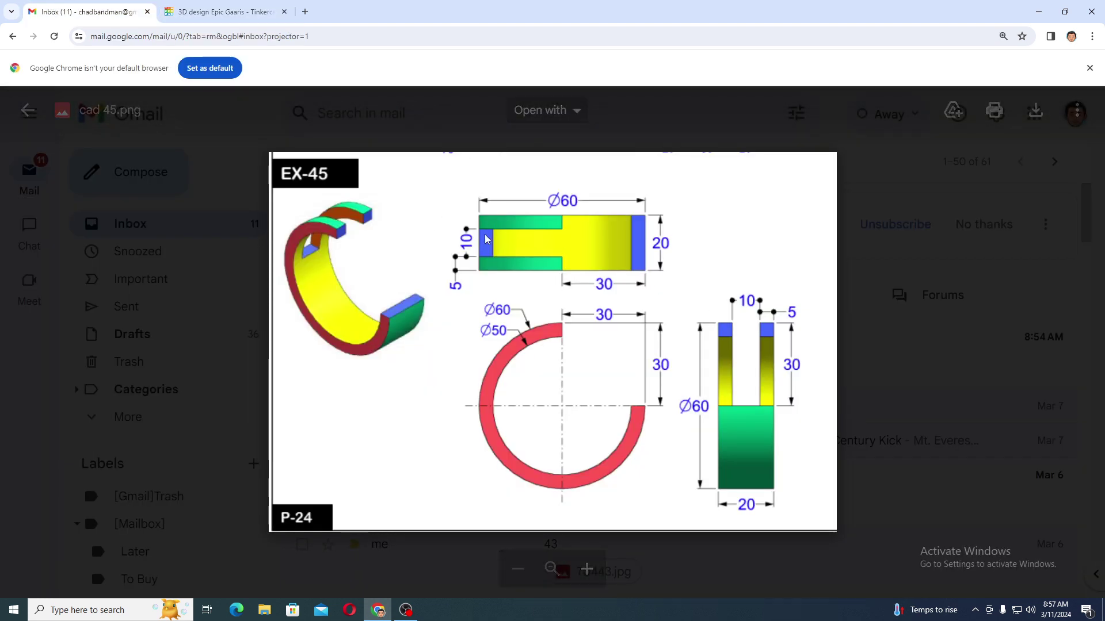
{"action": "left_click", "coordinate": [221, 9]}
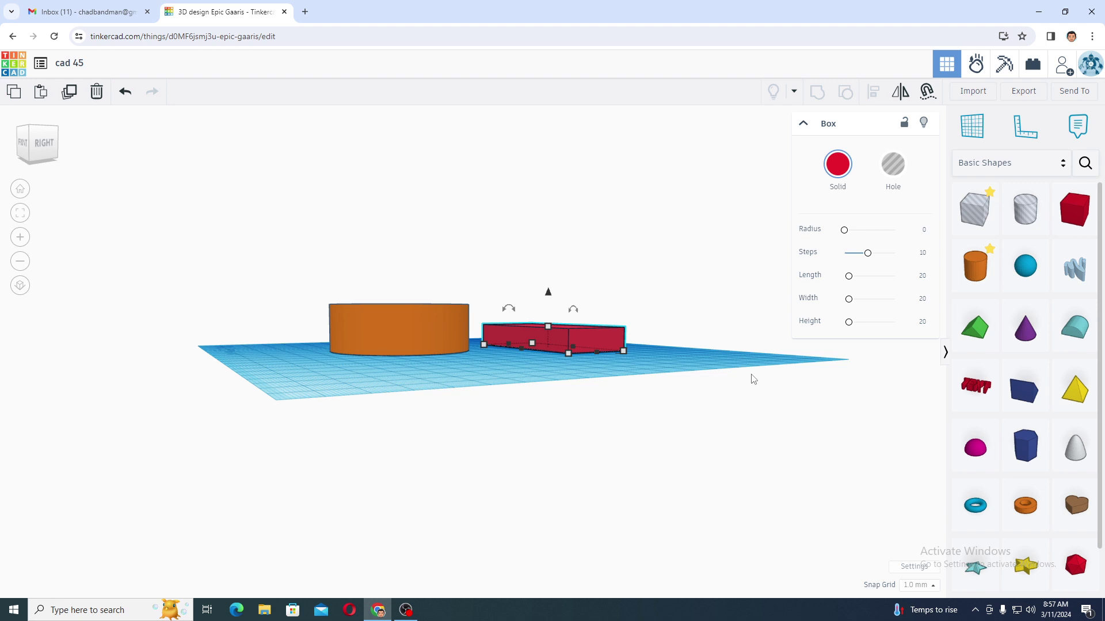
{"action": "key", "text": "ctrl+Up"}
{"action": "key", "text": "ctrl+Up"}
{"action": "key", "text": "ctrl+Up"}
{"action": "key", "text": "ctrl+Up"}
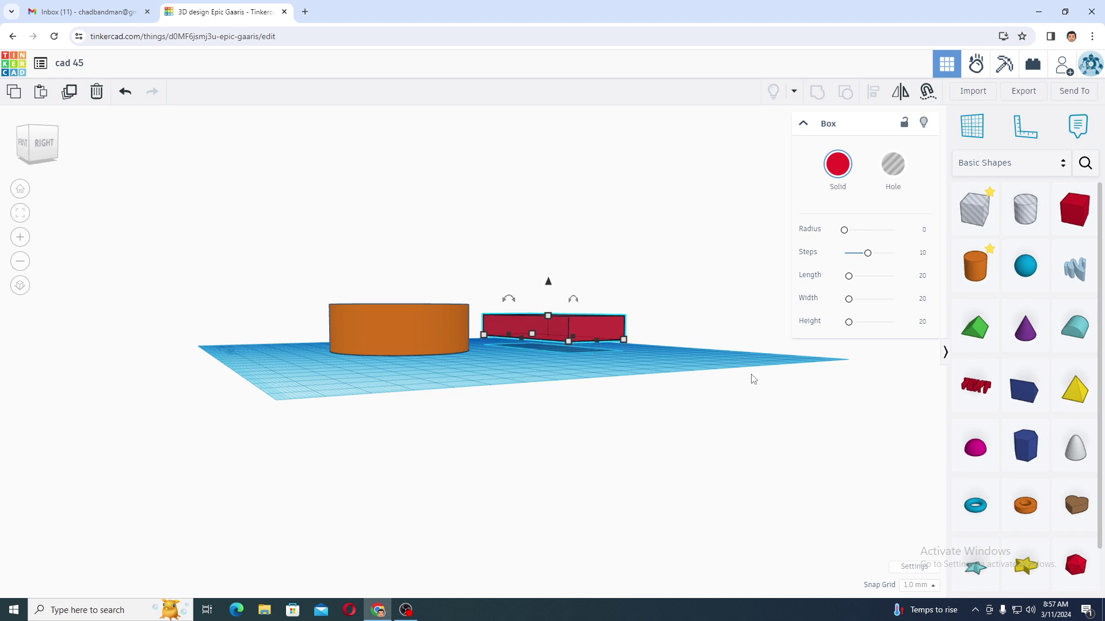
{"action": "left_click", "coordinate": [892, 164]}
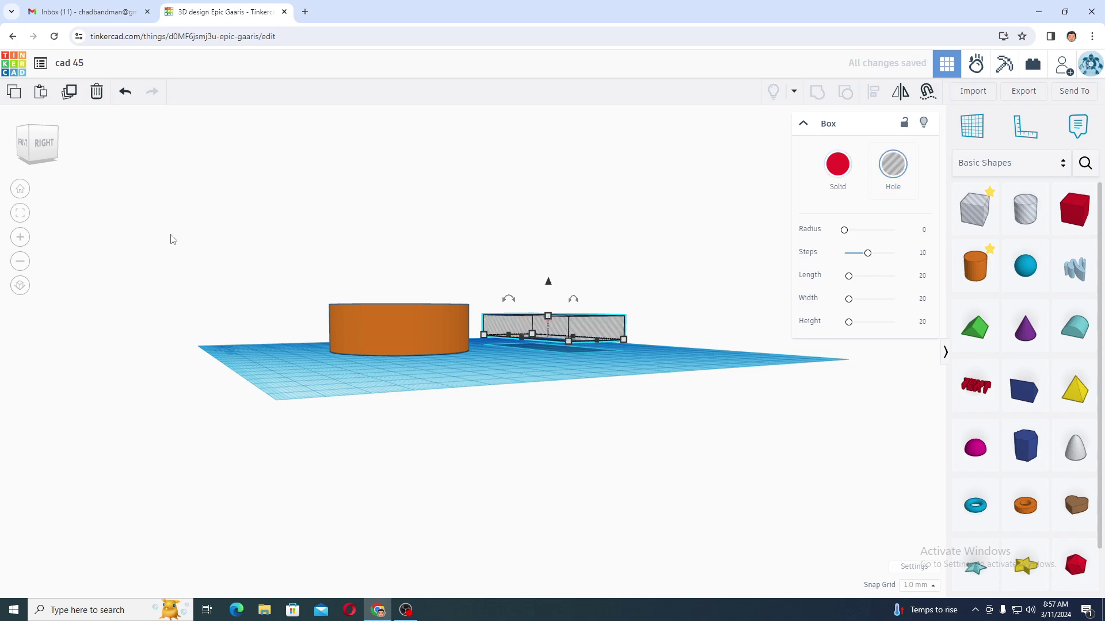
- In orthographic top view, nudge the hole box over the ring's upper half
{"action": "mouse_move", "coordinate": [170, 239]}
{"action": "right_mouse_down"}
{"action": "mouse_move", "coordinate": [404, 403]}
{"action": "mouse_move", "coordinate": [355, 424]}
{"action": "right_mouse_up"}
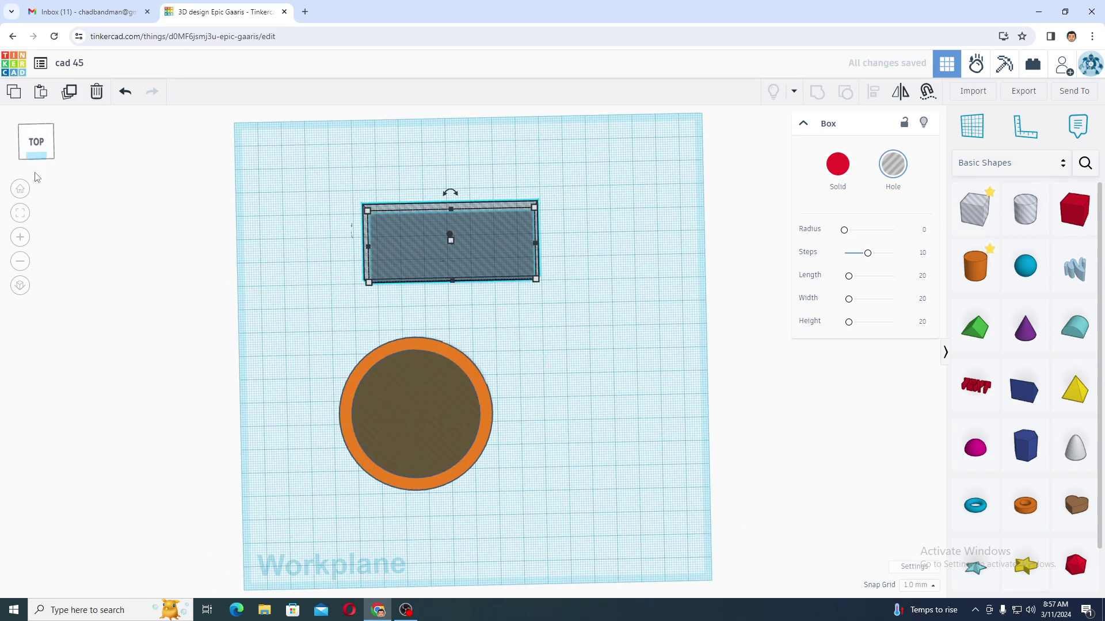
{"action": "left_click", "coordinate": [21, 284]}
{"action": "key", "text": "Down"}
{"action": "key", "text": "Down"}
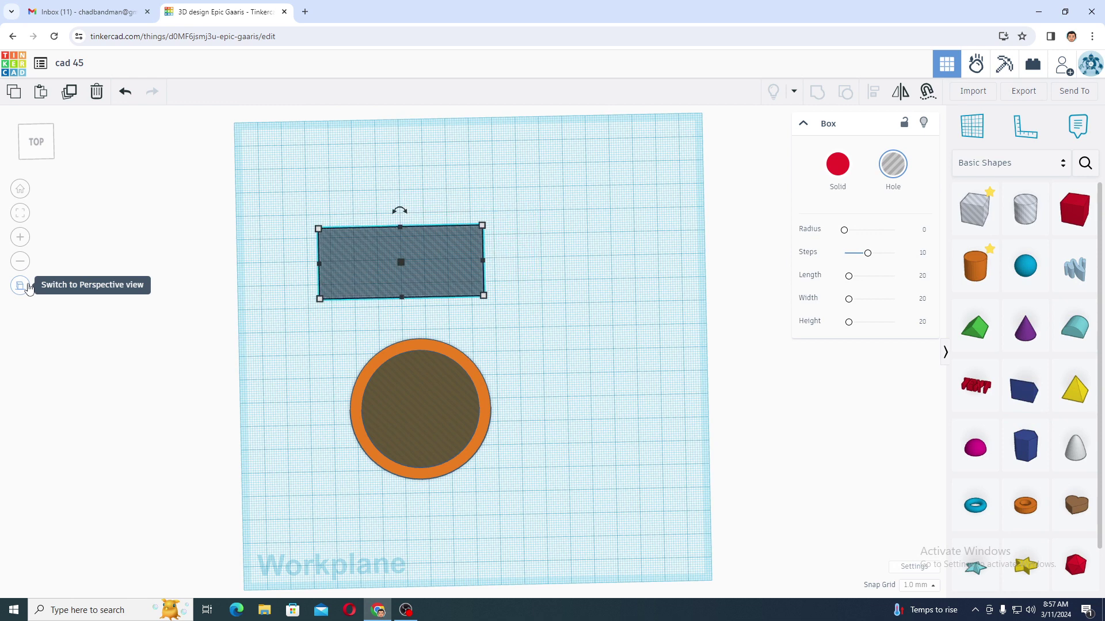
{"action": "key", "text": "Down"}
{"action": "key", "text": "Down"}
{"action": "key", "text": "Down"}
{"action": "key", "text": "Down"}
{"action": "key", "text": "Down"}
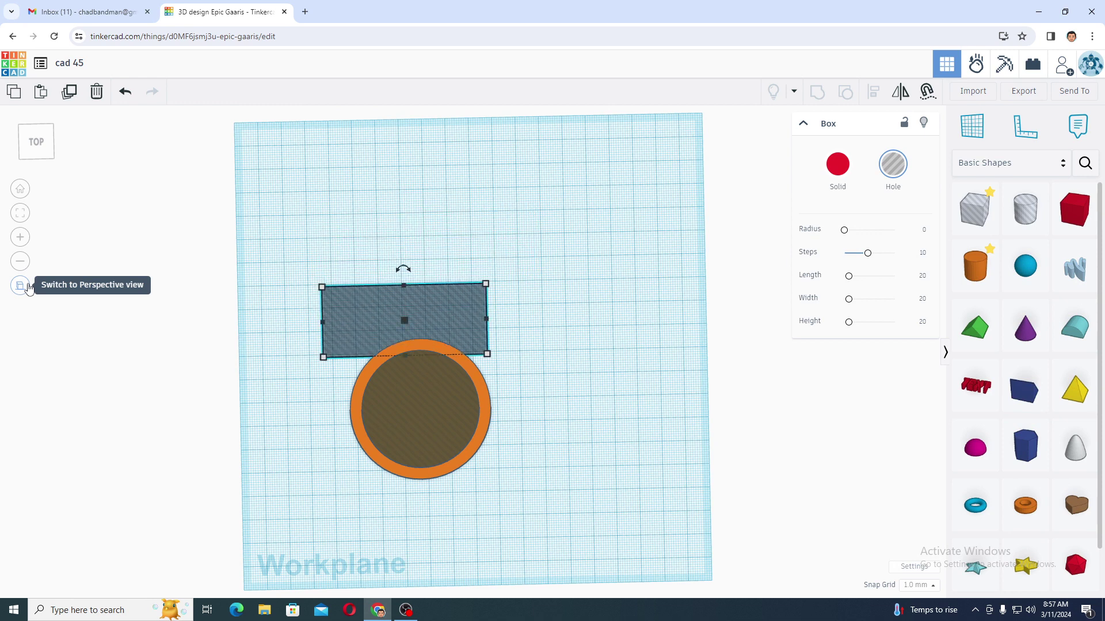
{"action": "key", "text": "Right"}
{"action": "key", "text": "Down"}
{"action": "key", "text": "Down"}
{"action": "key", "text": "Down"}
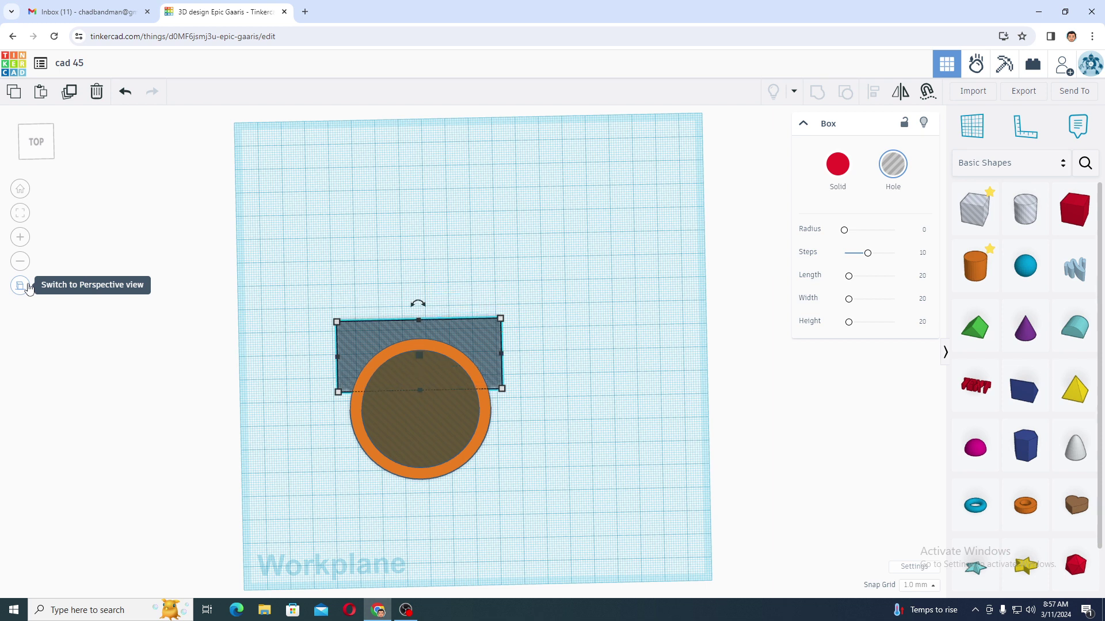
{"action": "key", "text": "Down"}
{"action": "key", "text": "Down"}
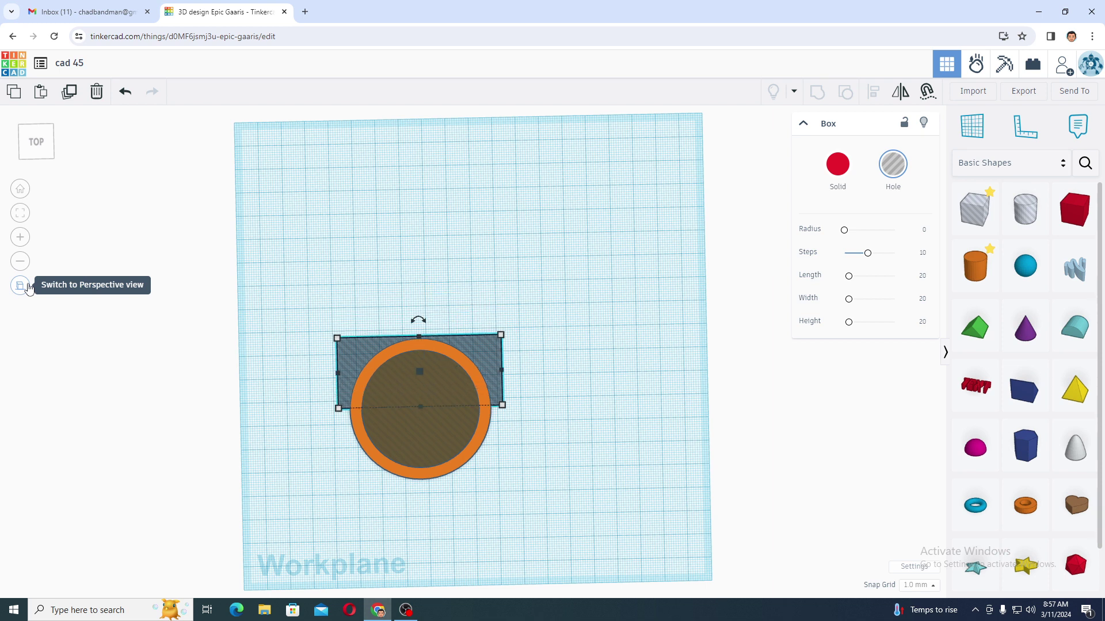
{"action": "key", "text": "Down"}
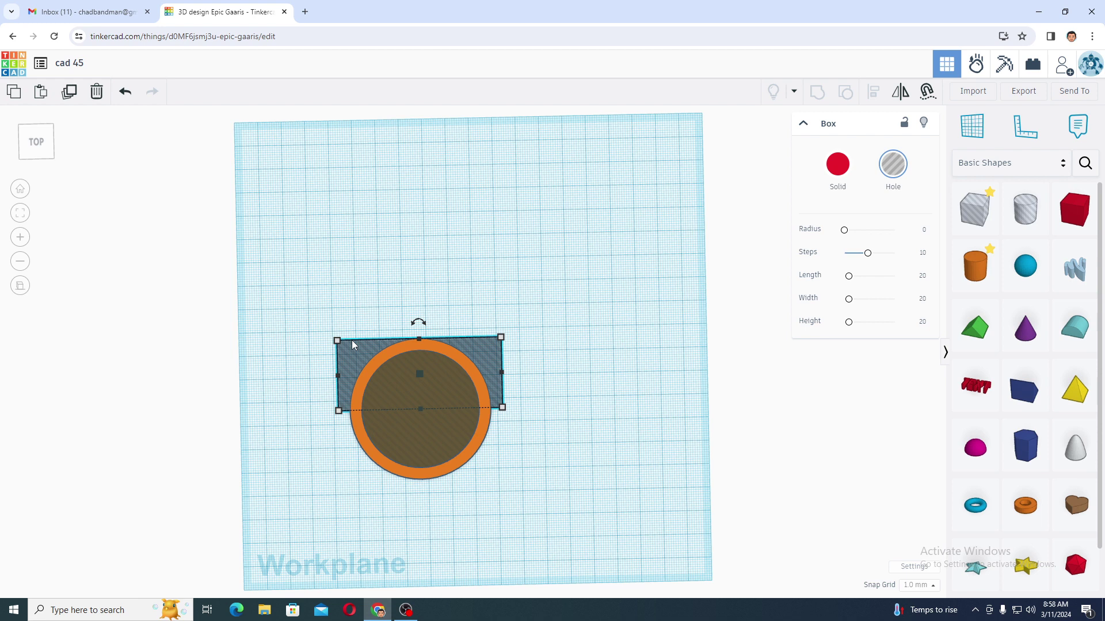
{"action": "key", "text": "Up"}
{"action": "key", "text": "Up"}
{"action": "key", "text": "Up"}
{"action": "key", "text": "Up"}
{"action": "key", "text": "Up"}
{"action": "key", "text": "Up"}
{"action": "key", "text": "Up"}
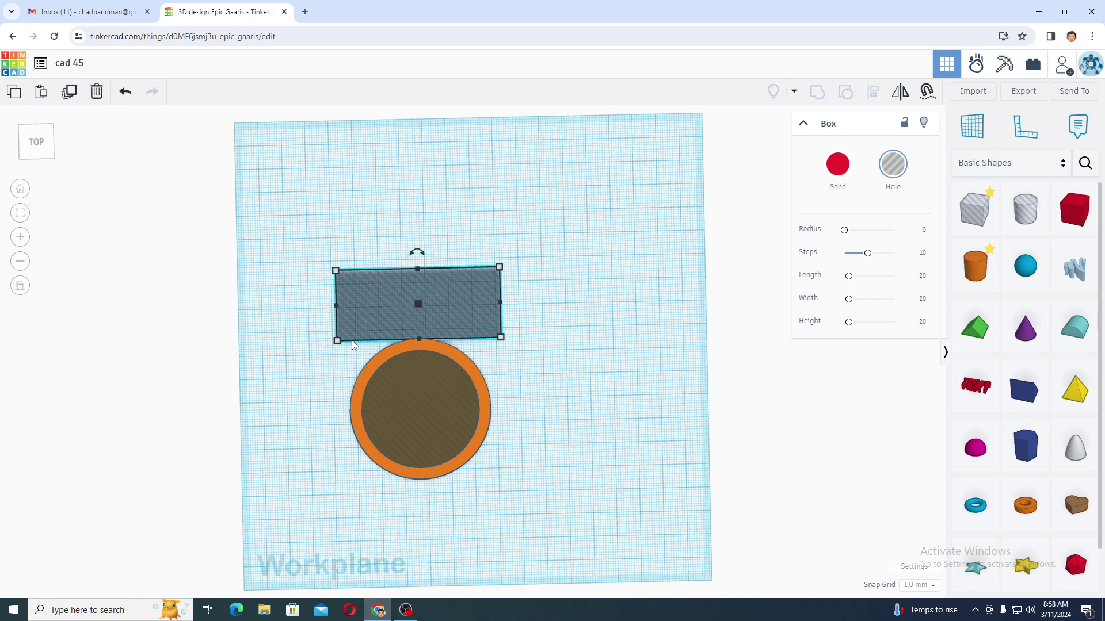
{"action": "key", "text": "Up"}
{"action": "key", "text": "Up"}
{"action": "key", "text": "Up"}
{"action": "key", "text": "Up"}
{"action": "key", "text": "Up"}
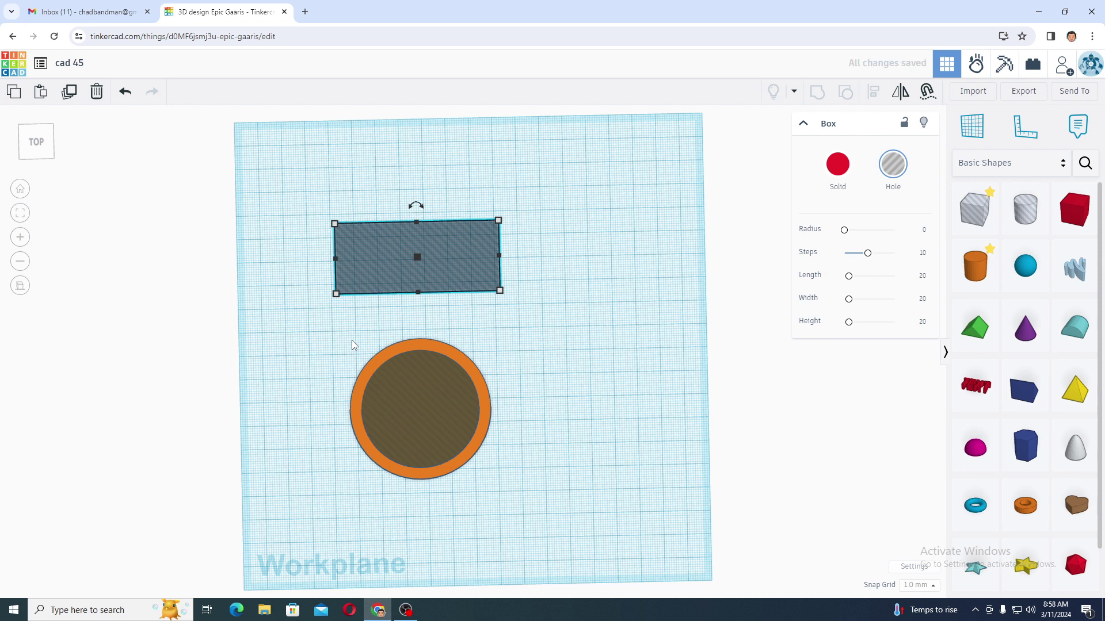
{"action": "key", "text": "ctrl+z"}
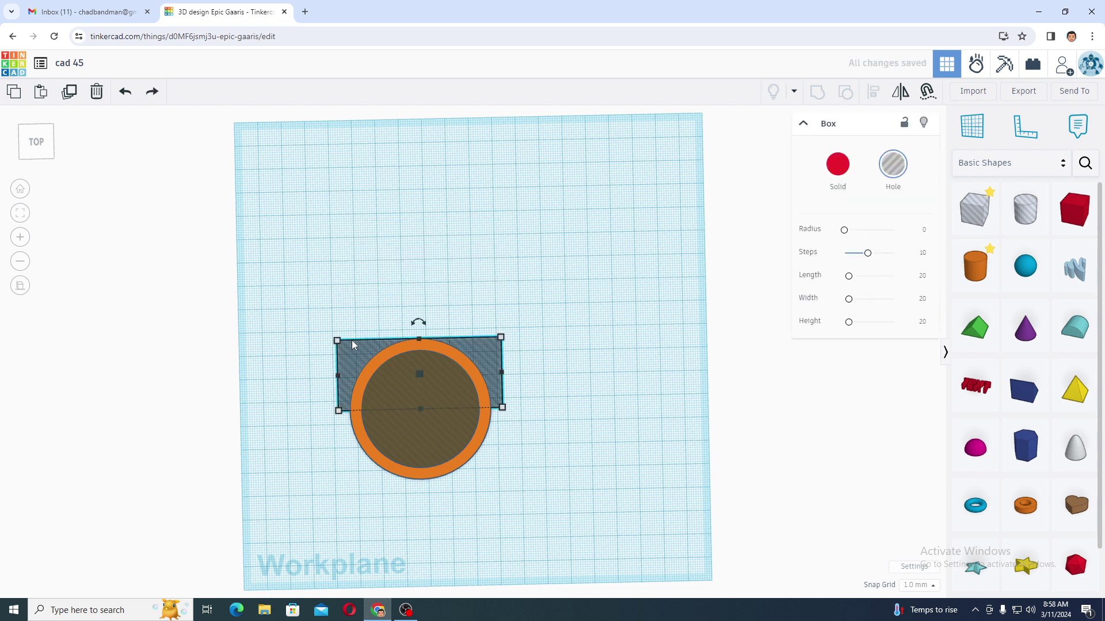
- Duplicate the hole box and move the copy up above the ring
{"action": "left_click", "coordinate": [352, 341]}
{"action": "key", "text": "ctrl+d"}
{"action": "key", "text": "Up"}
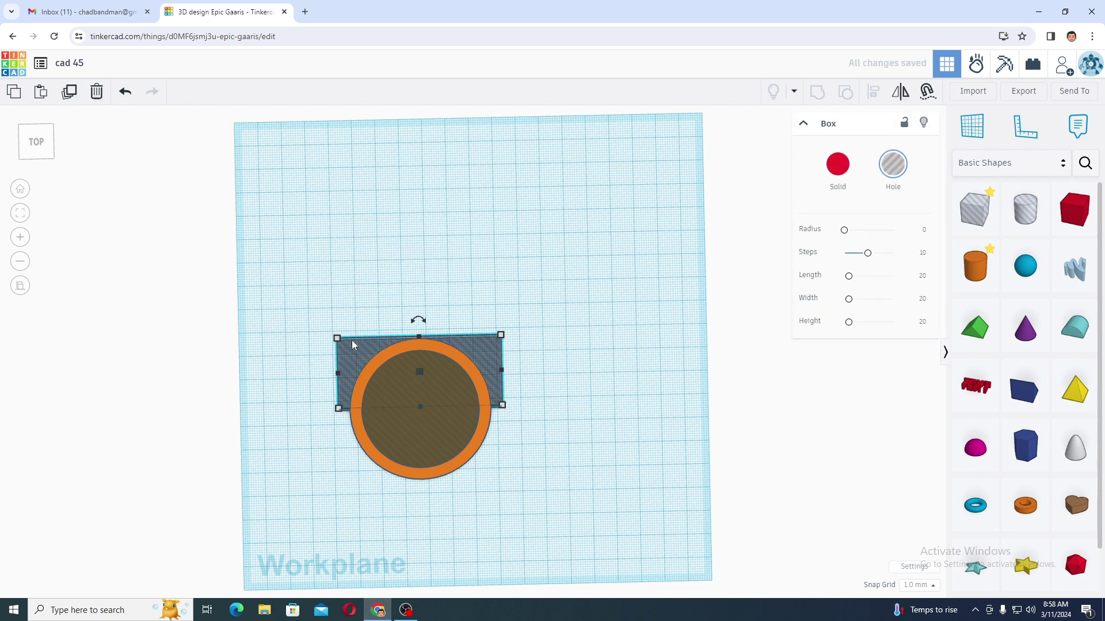
{"action": "key", "text": "Up"}
{"action": "key", "text": "Up"}
{"action": "key", "text": "Up"}
{"action": "key", "text": "Up"}
{"action": "key", "text": "Up"}
{"action": "key", "text": "Up"}
{"action": "key", "text": "Up"}
{"action": "key", "text": "Up"}
{"action": "key", "text": "Up"}
{"action": "key", "text": "Up"}
{"action": "key", "text": "Up"}
{"action": "key", "text": "Up"}
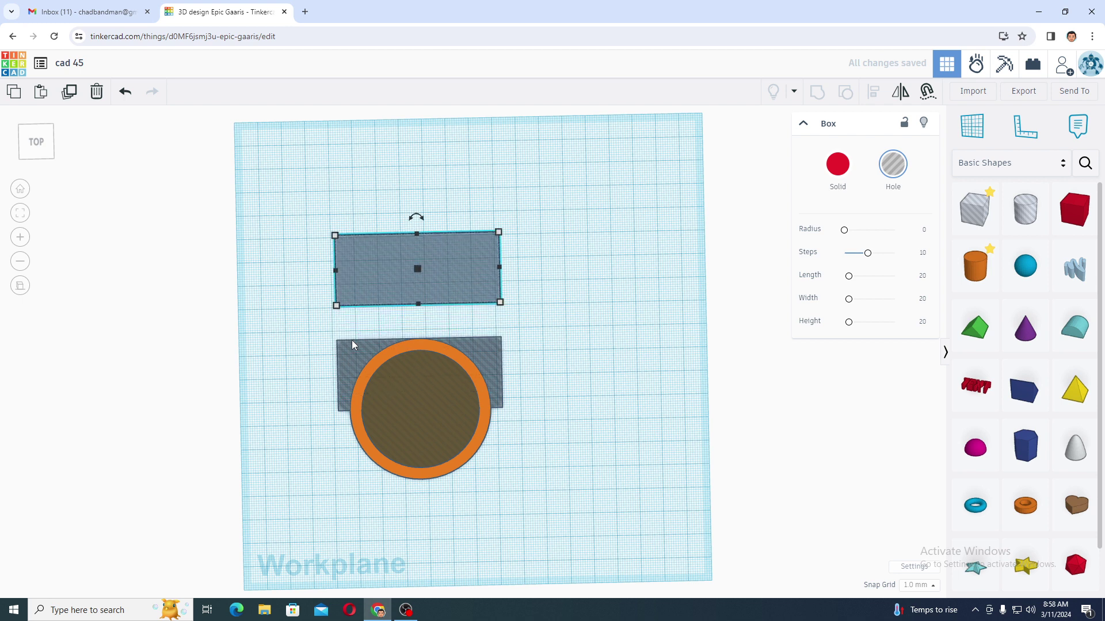
- Narrow the copied hole box to 35 mm long and make it 20 mm tall
{"action": "left_click_drag", "start_coordinate": [335, 270], "coordinate": [417, 270]}
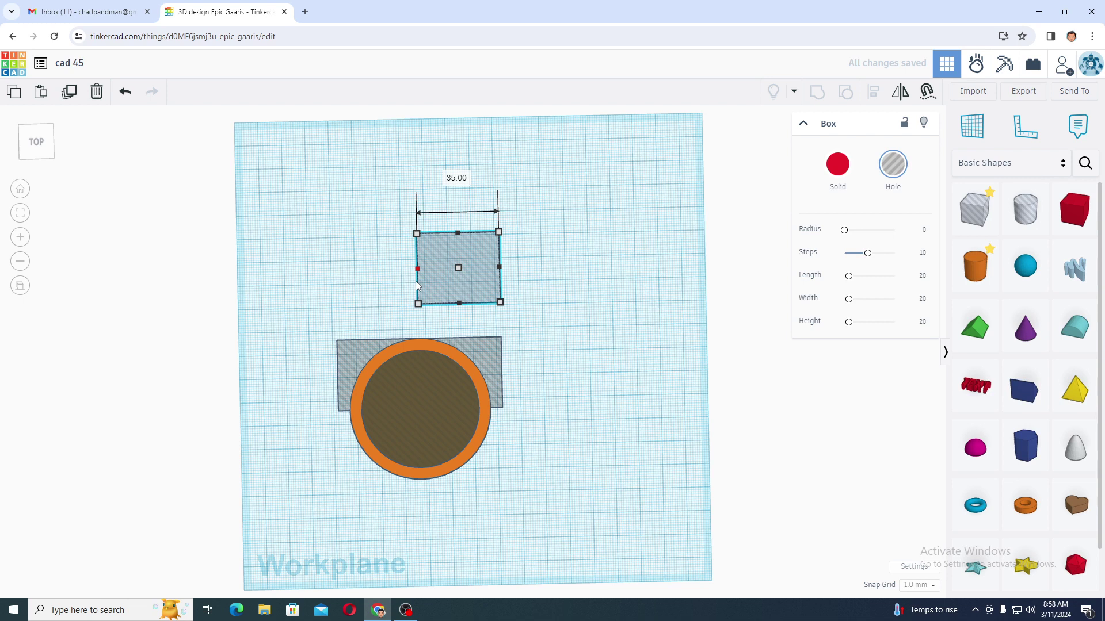
{"action": "right_click_drag", "start_coordinate": [644, 365], "coordinate": [620, 265]}
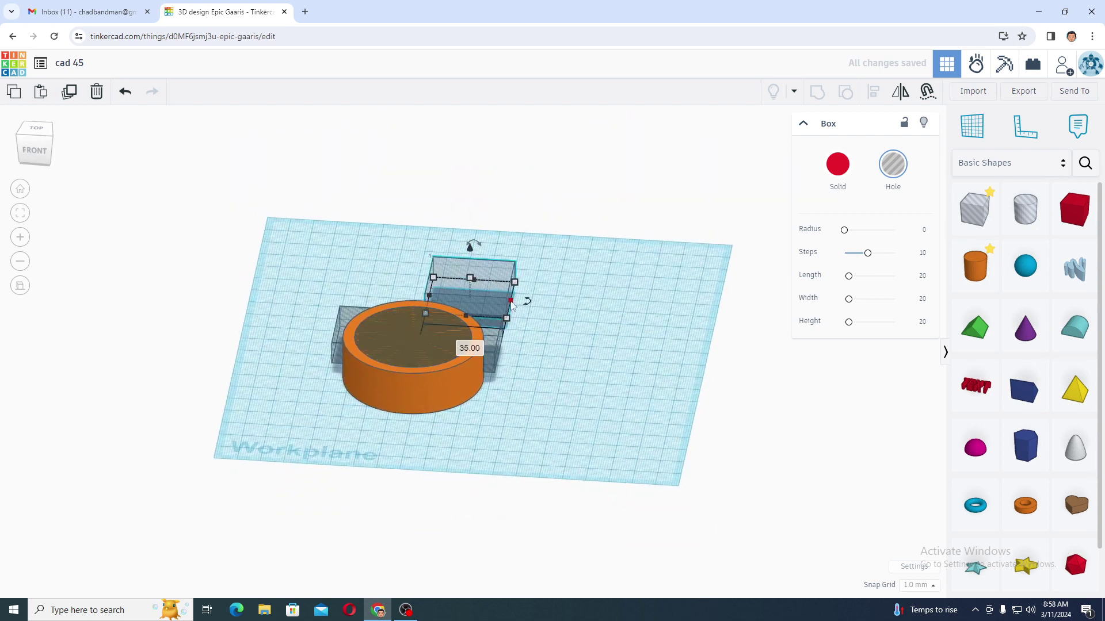
{"action": "left_click", "coordinate": [532, 294]}
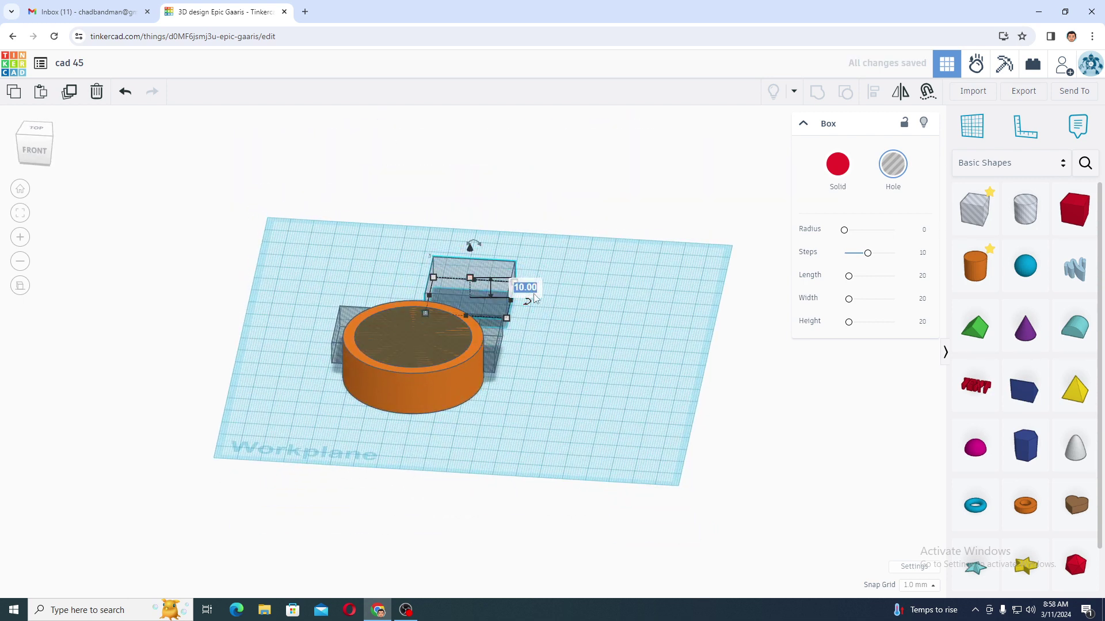
{"action": "type", "text": "20"}
{"action": "key", "text": "Return"}
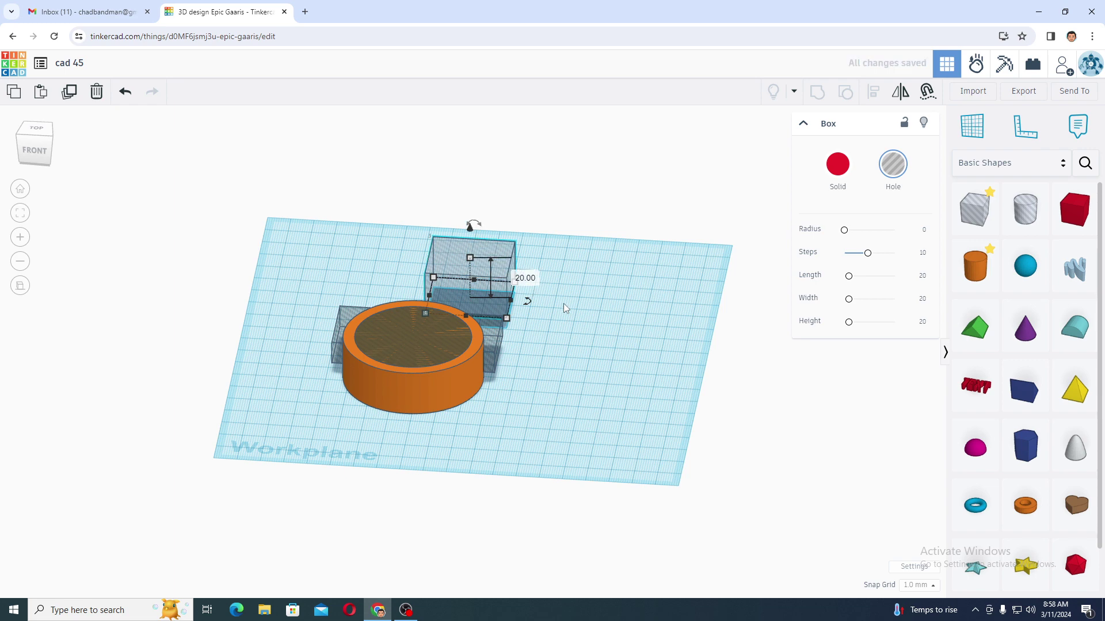
{"action": "right_click_drag", "start_coordinate": [580, 229], "coordinate": [616, 317]}
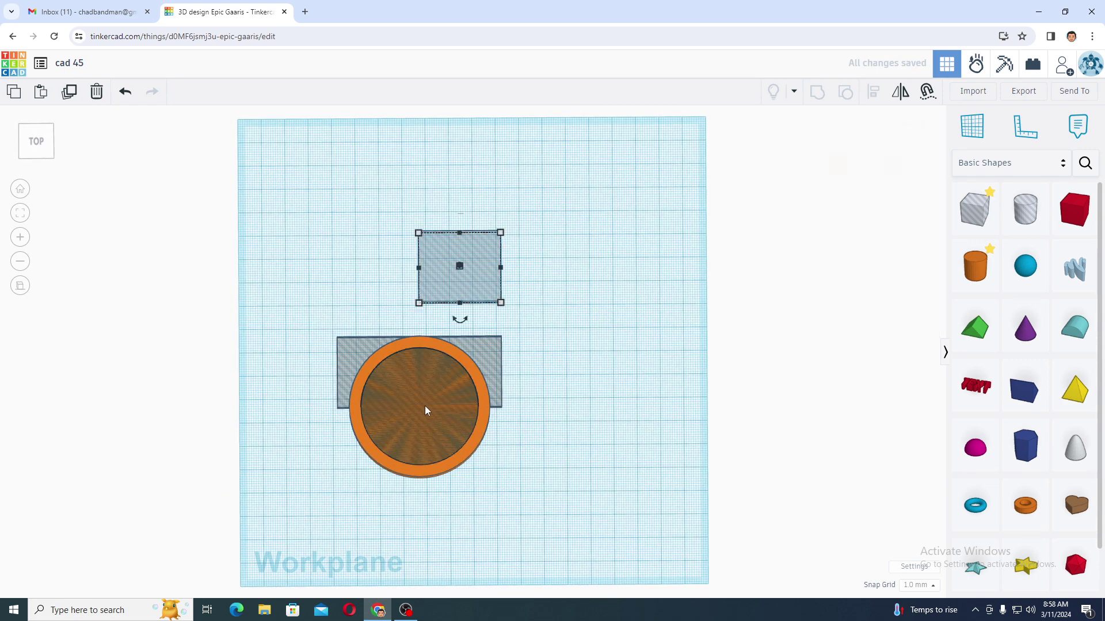
- Select the ring and its wide hole box and nudge them up two steps
{"action": "left_click", "coordinate": [423, 408]}
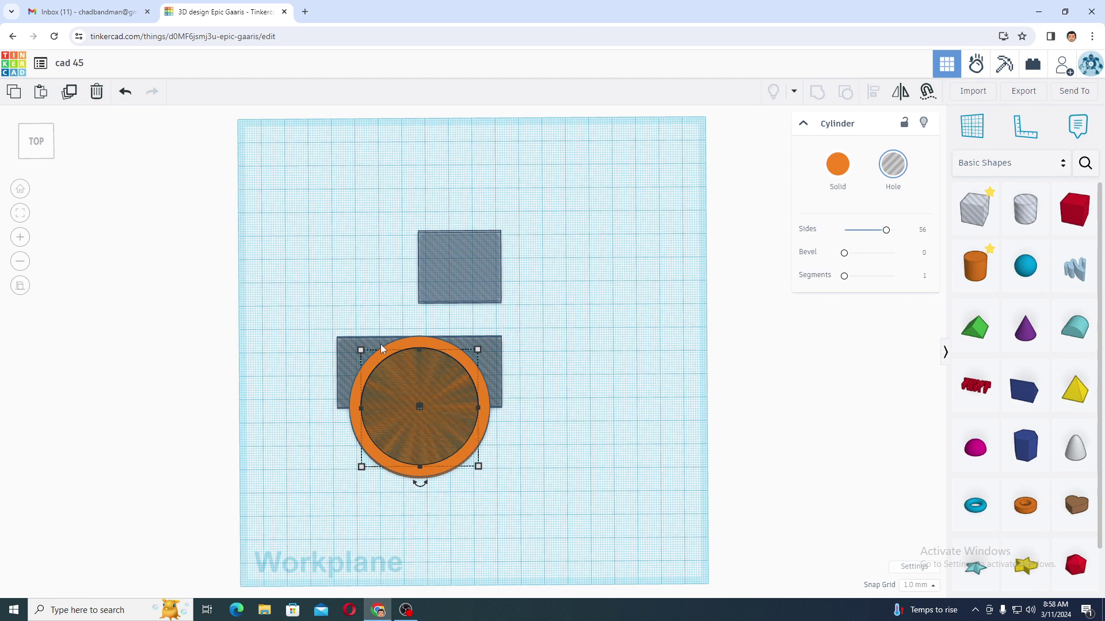
{"action": "left_click", "coordinate": [37, 141]}
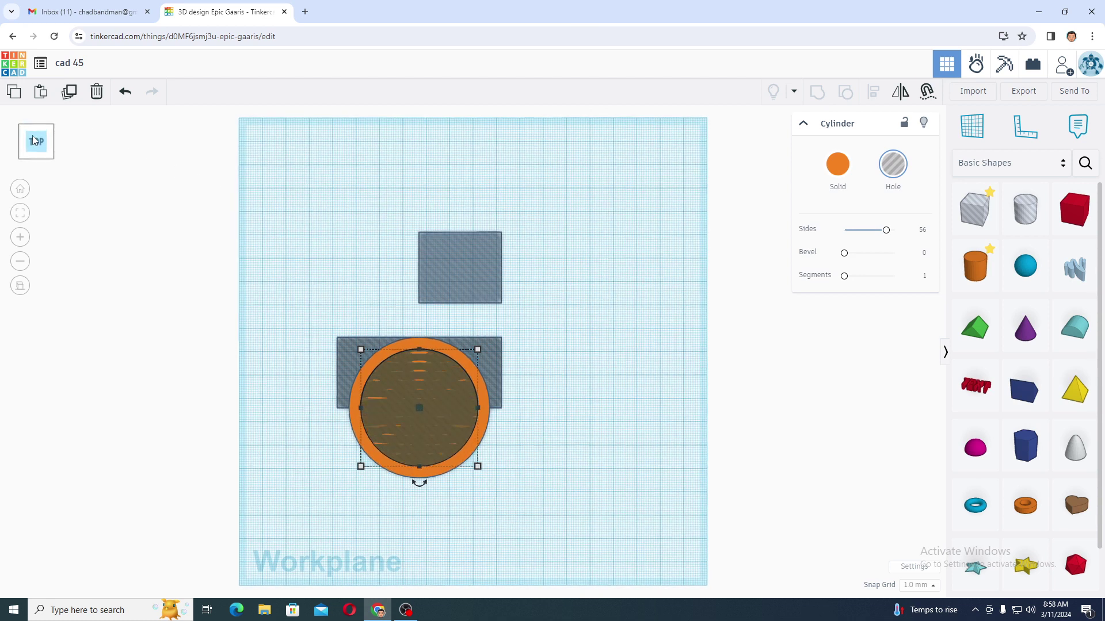
{"action": "left_click", "coordinate": [464, 273]}
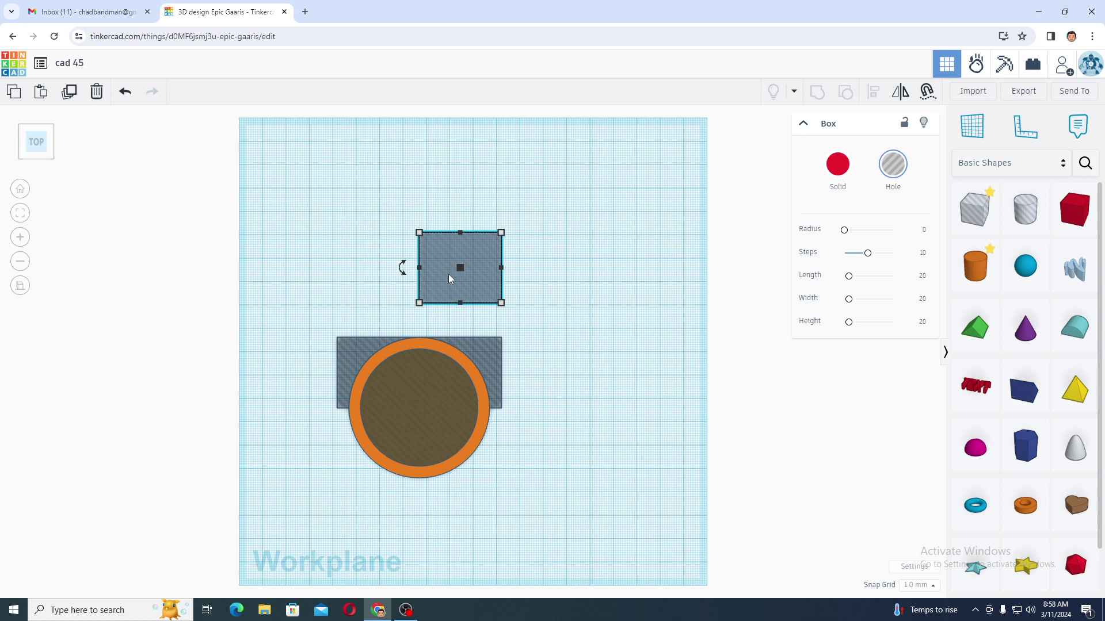
{"action": "left_click_drag", "start_coordinate": [340, 341], "coordinate": [391, 403]}
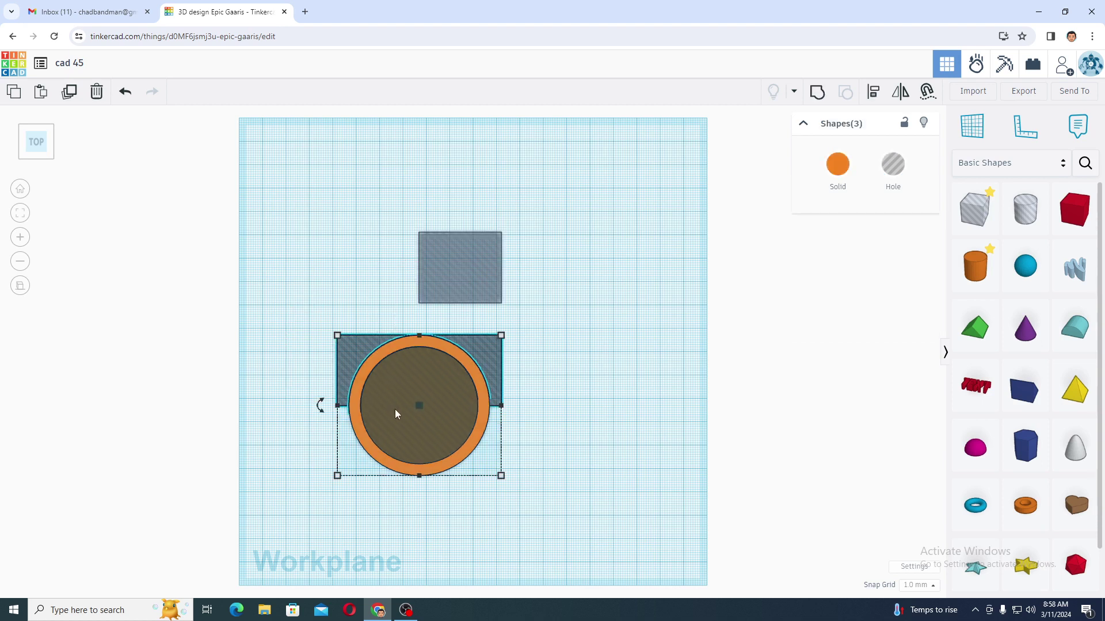
{"action": "key", "text": "Up"}
{"action": "key", "text": "Up"}
{"action": "key", "text": "Up"}
{"action": "key", "text": "Up"}
{"action": "key", "text": "Up"}
{"action": "key", "text": "Up"}
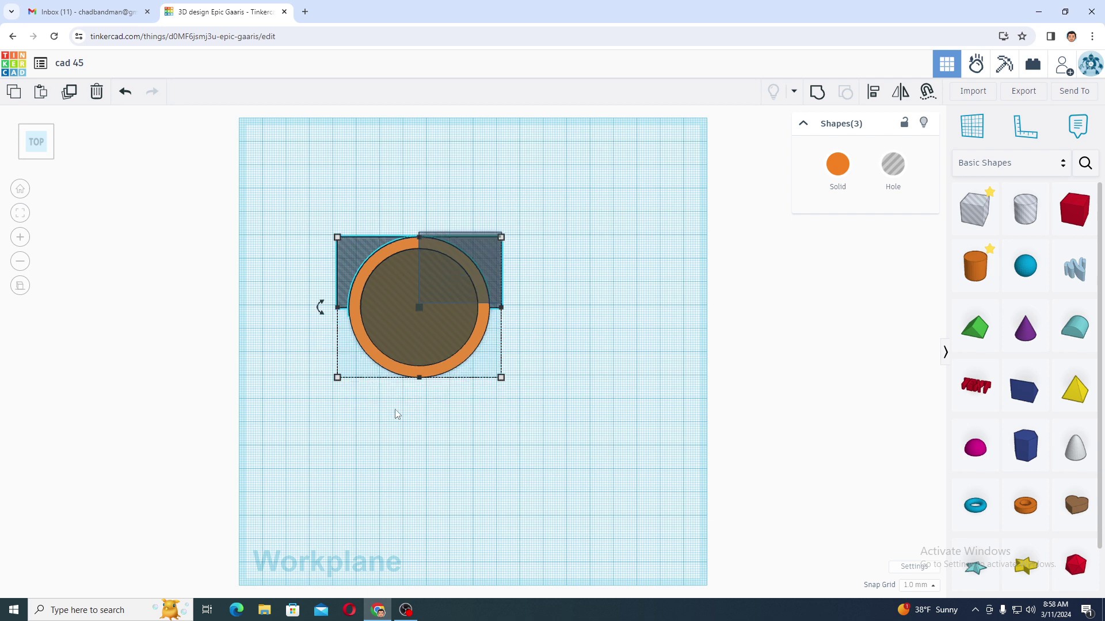
{"action": "key", "text": "Up"}
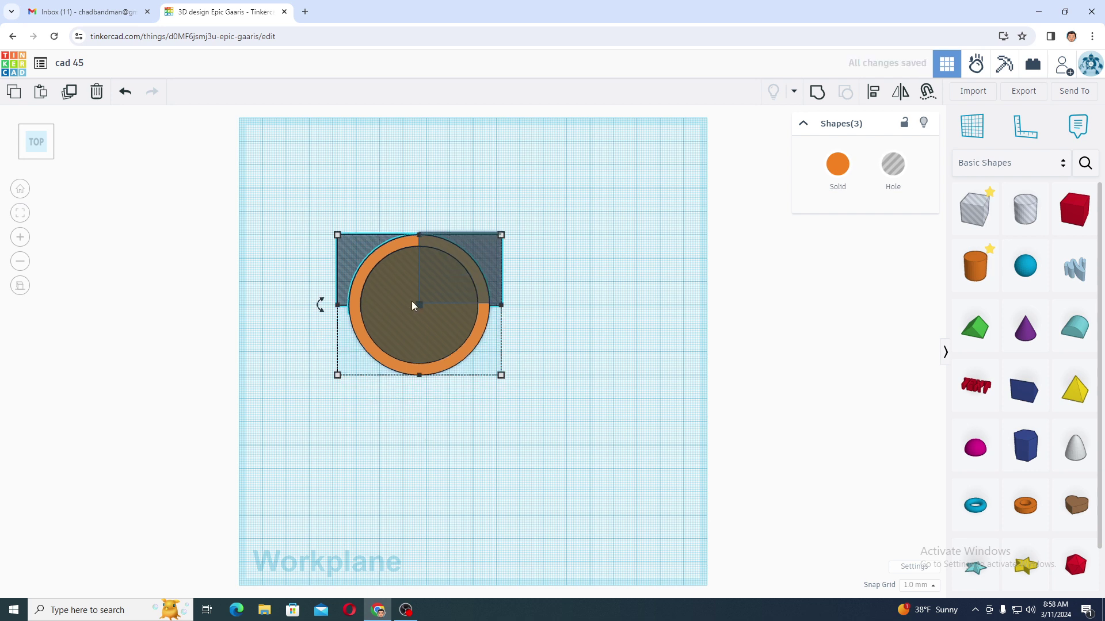
{"action": "mouse_move", "coordinate": [708, 491]}
{"action": "right_mouse_down"}
{"action": "mouse_move", "coordinate": [432, 337]}
{"action": "mouse_move", "coordinate": [374, 343]}
{"action": "right_mouse_up"}
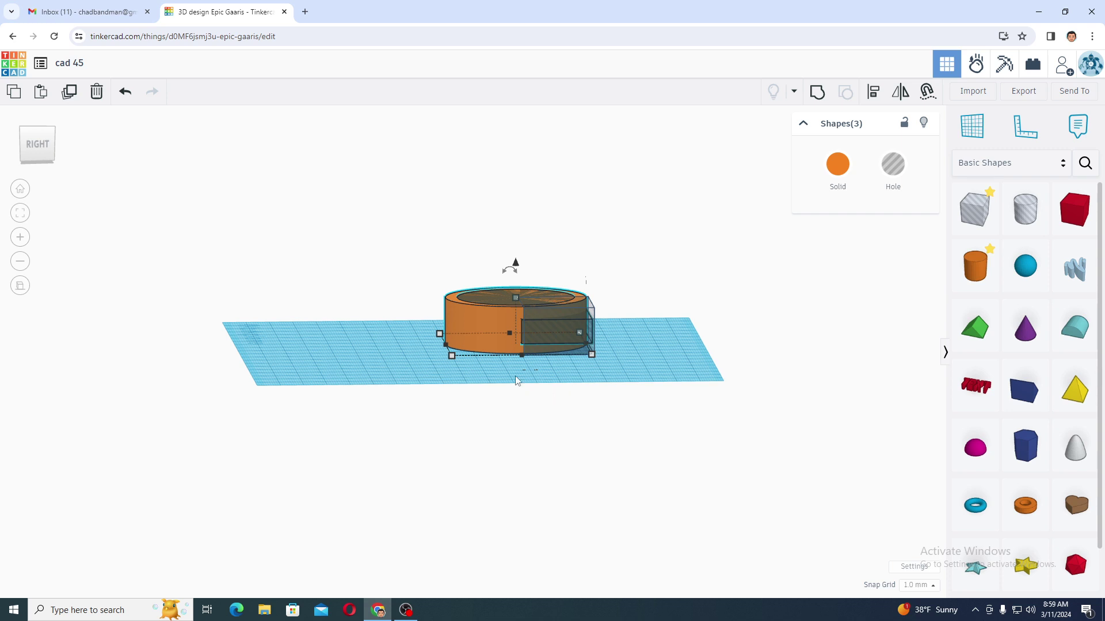
{"action": "left_click", "coordinate": [362, 259]}
{"action": "left_click_drag", "start_coordinate": [370, 248], "coordinate": [527, 313]}
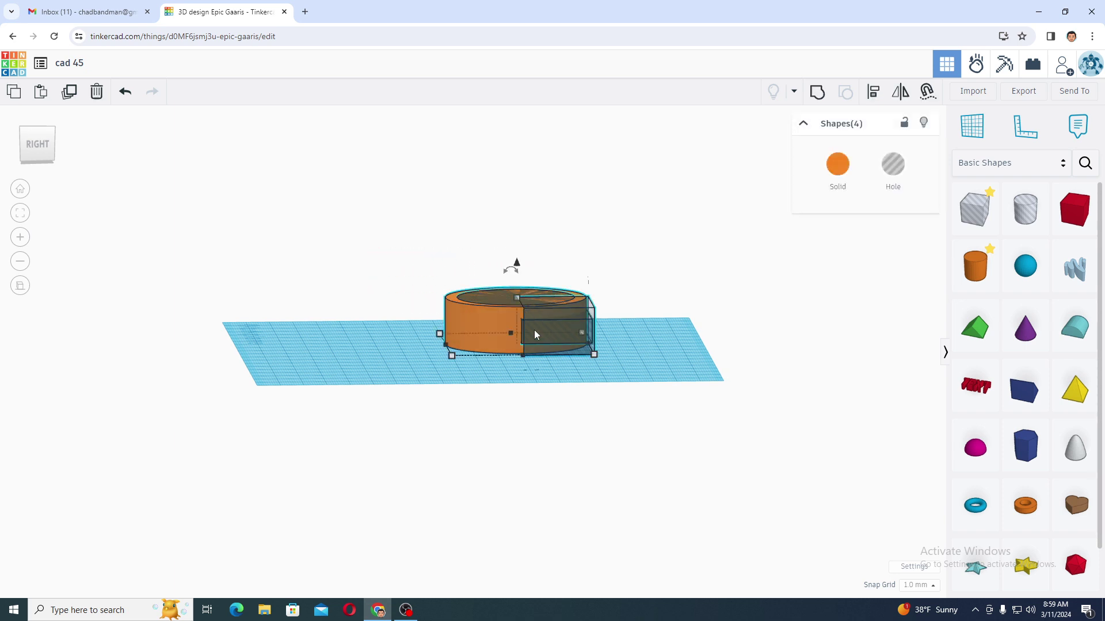
{"action": "key", "text": "Left"}
{"action": "key", "text": "Right"}
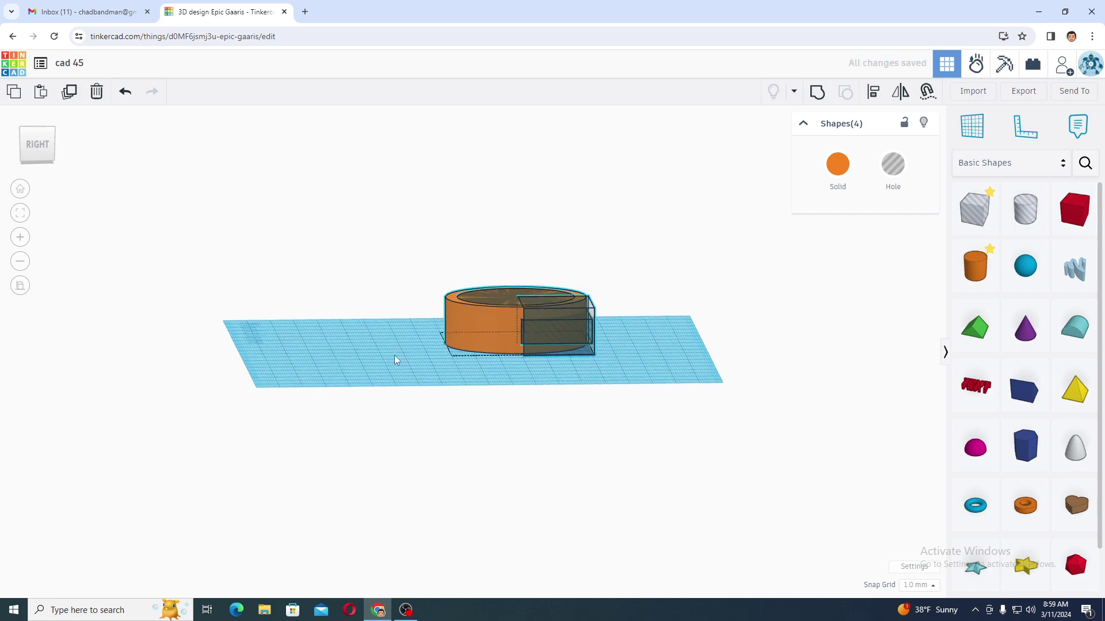
{"action": "right_click_drag", "start_coordinate": [394, 354], "coordinate": [670, 508]}
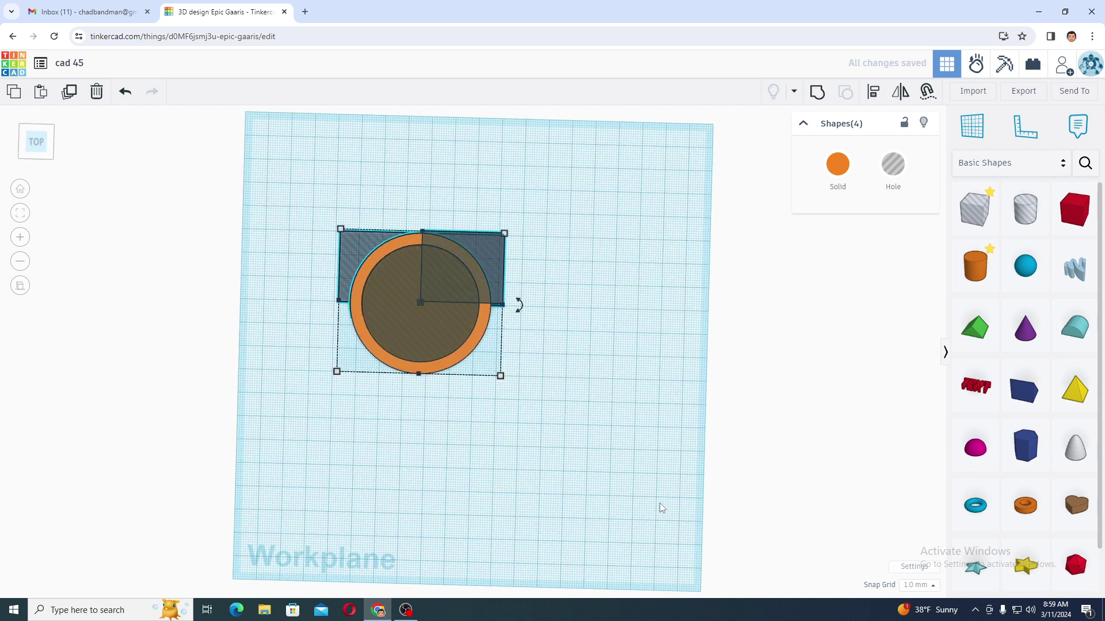
- Shift the upper hole box up slightly
{"action": "left_click", "coordinate": [531, 472]}
{"action": "left_click", "coordinate": [362, 245]}
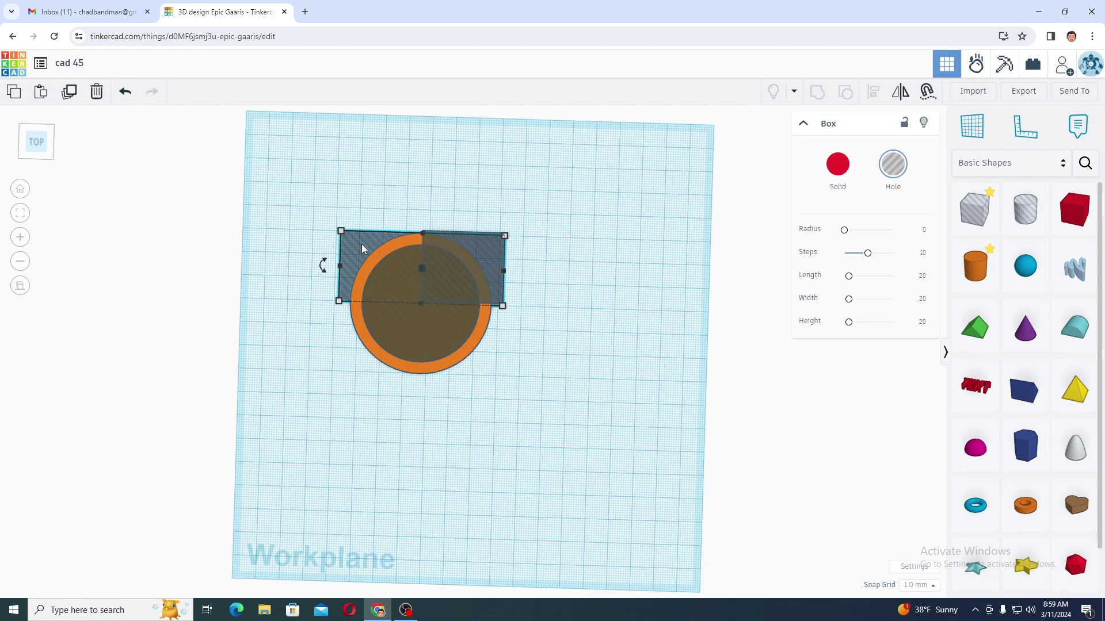
{"action": "key", "text": "Up"}
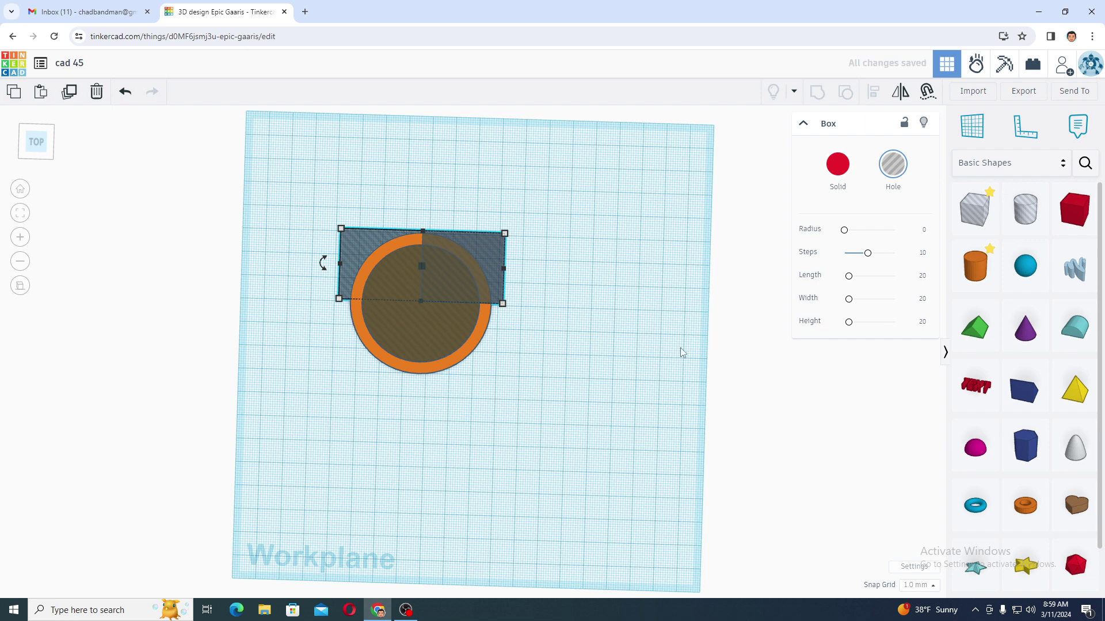
{"action": "mouse_move", "coordinate": [680, 352]}
{"action": "right_mouse_down"}
{"action": "mouse_move", "coordinate": [451, 239]}
{"action": "mouse_move", "coordinate": [308, 240]}
{"action": "mouse_move", "coordinate": [574, 322]}
{"action": "mouse_move", "coordinate": [727, 494]}
{"action": "right_mouse_up"}
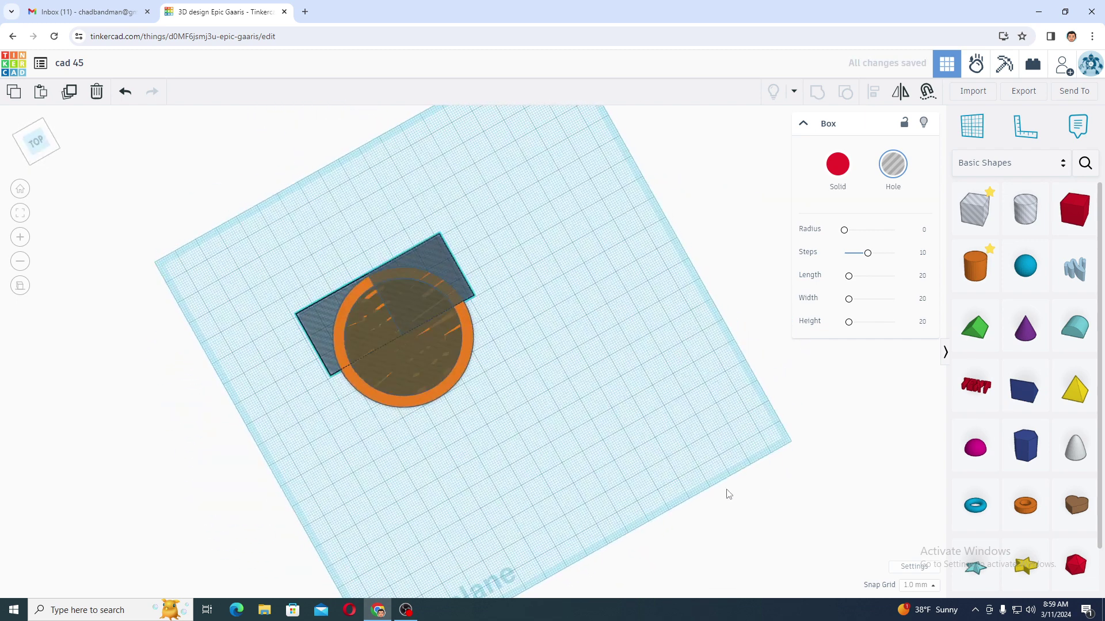
- Group all four shapes into one solid and view it from the side
{"action": "left_click_drag", "start_coordinate": [722, 480], "coordinate": [210, 227]}
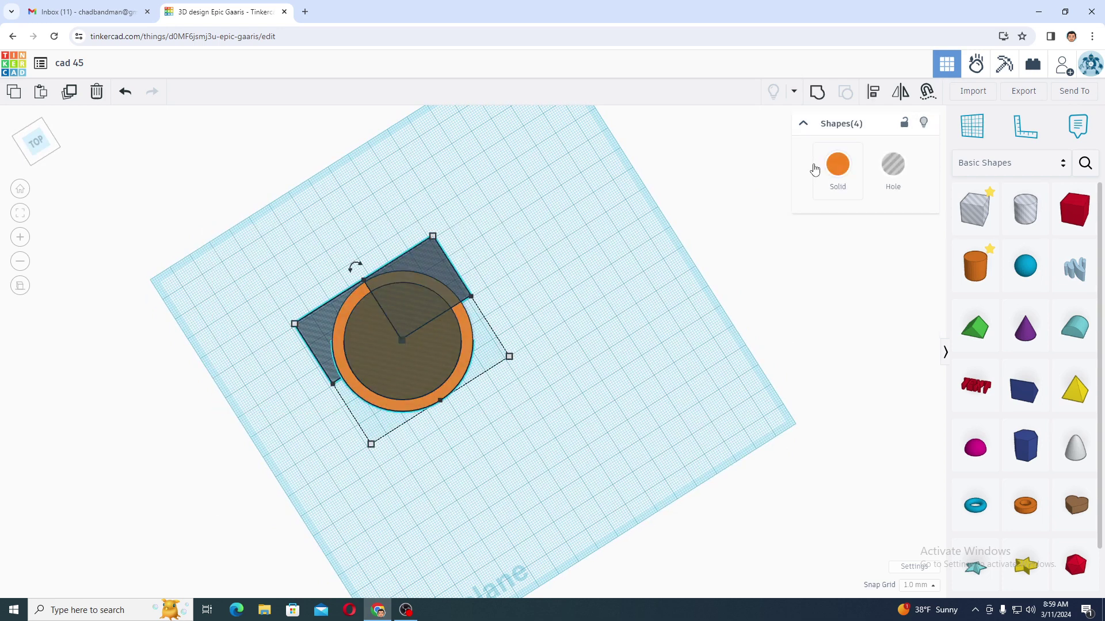
{"action": "left_click", "coordinate": [816, 91]}
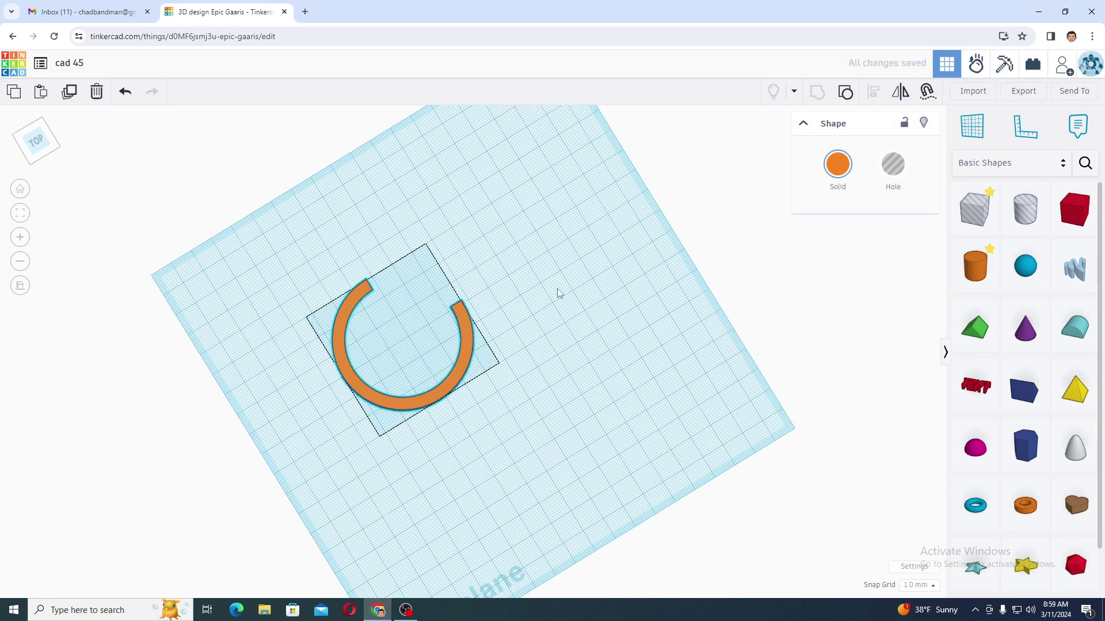
{"action": "mouse_move", "coordinate": [557, 288]}
{"action": "right_mouse_down"}
{"action": "mouse_move", "coordinate": [485, 260]}
{"action": "mouse_move", "coordinate": [760, 376]}
{"action": "mouse_move", "coordinate": [886, 205]}
{"action": "mouse_move", "coordinate": [947, 289]}
{"action": "mouse_move", "coordinate": [1046, 272]}
{"action": "right_mouse_up"}
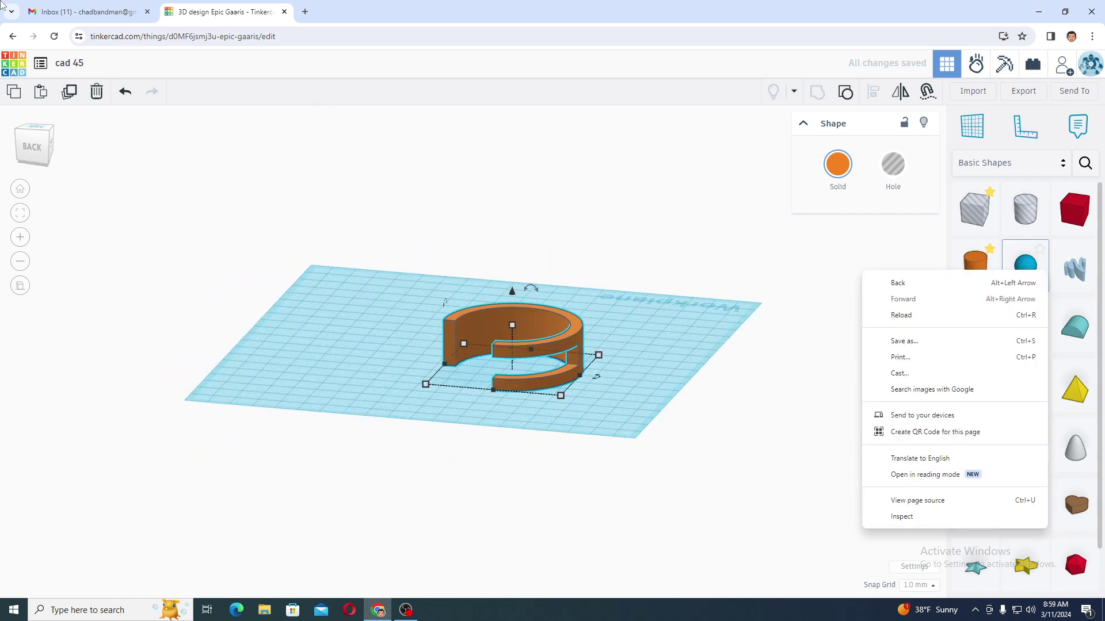
{"action": "left_click", "coordinate": [76, 12]}
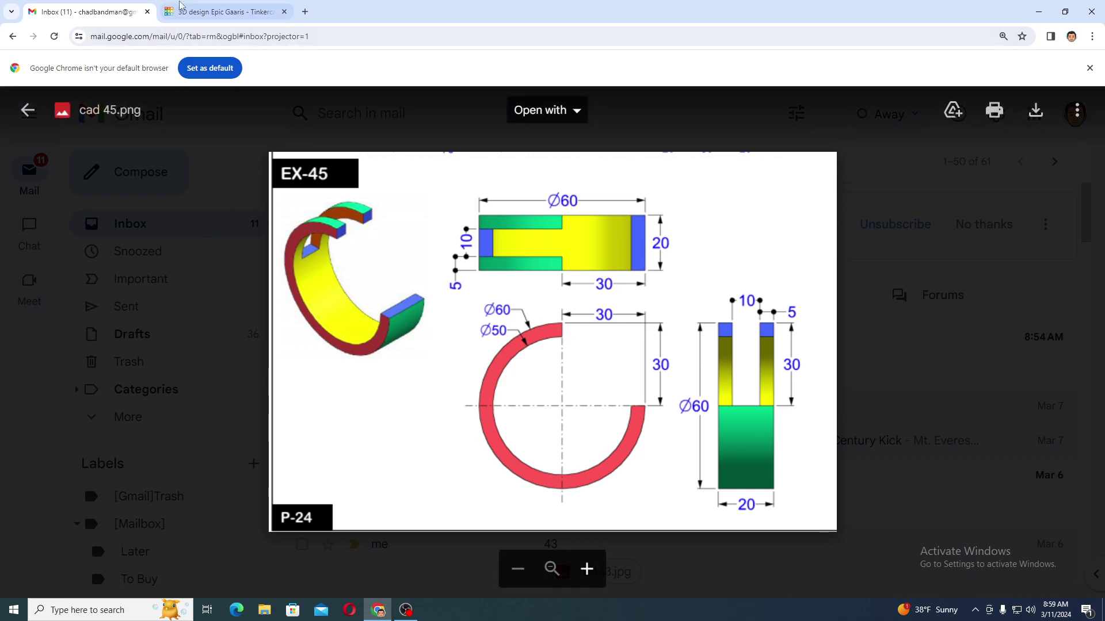
{"action": "left_click", "coordinate": [223, 12]}
{"action": "mouse_move", "coordinate": [596, 315]}
{"action": "right_mouse_down"}
{"action": "mouse_move", "coordinate": [161, 473]}
{"action": "mouse_move", "coordinate": [89, 456]}
{"action": "mouse_move", "coordinate": [199, 516]}
{"action": "mouse_move", "coordinate": [134, 408]}
{"action": "mouse_move", "coordinate": [50, 395]}
{"action": "mouse_move", "coordinate": [2, 457]}
{"action": "mouse_move", "coordinate": [62, 466]}
{"action": "right_mouse_up"}
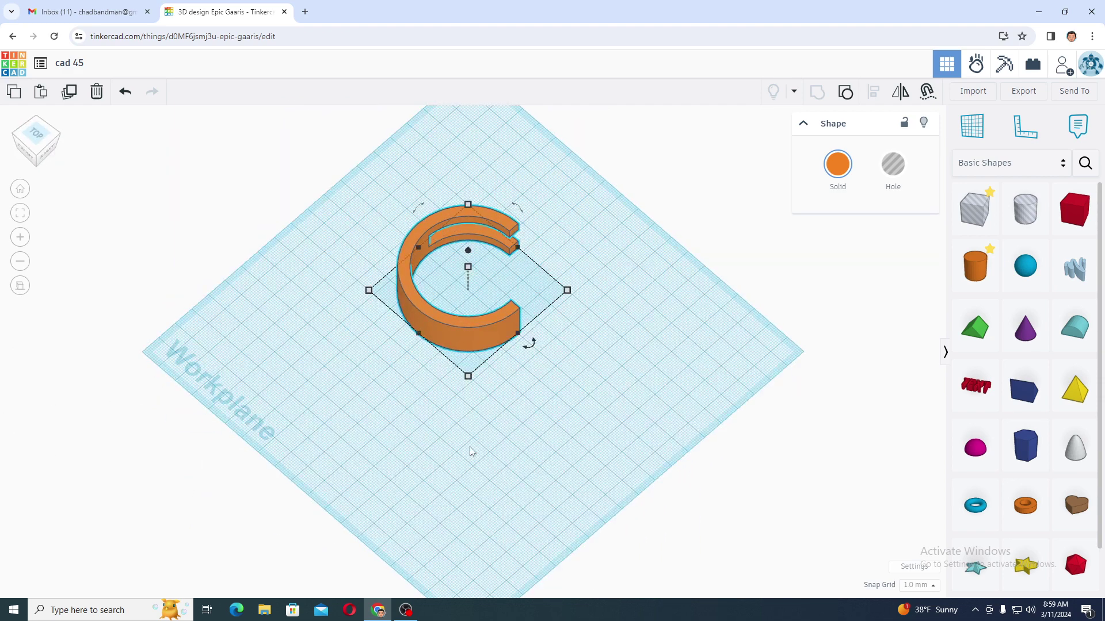
{"action": "mouse_move", "coordinate": [470, 450]}
{"action": "right_mouse_down"}
{"action": "mouse_move", "coordinate": [459, 424]}
{"action": "mouse_move", "coordinate": [405, 398]}
{"action": "right_mouse_up"}
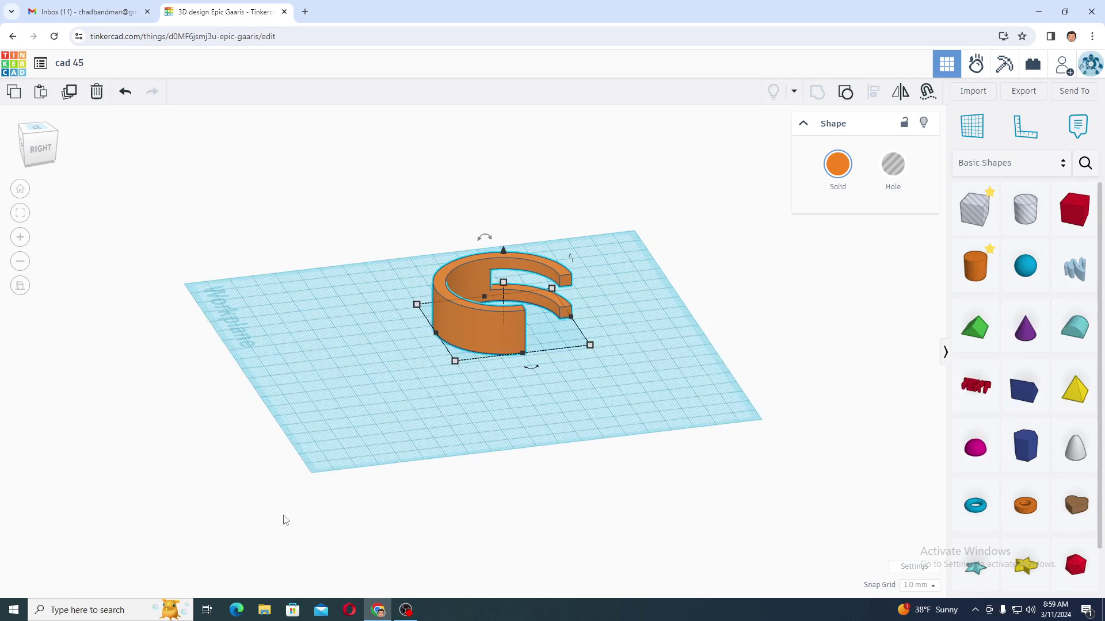